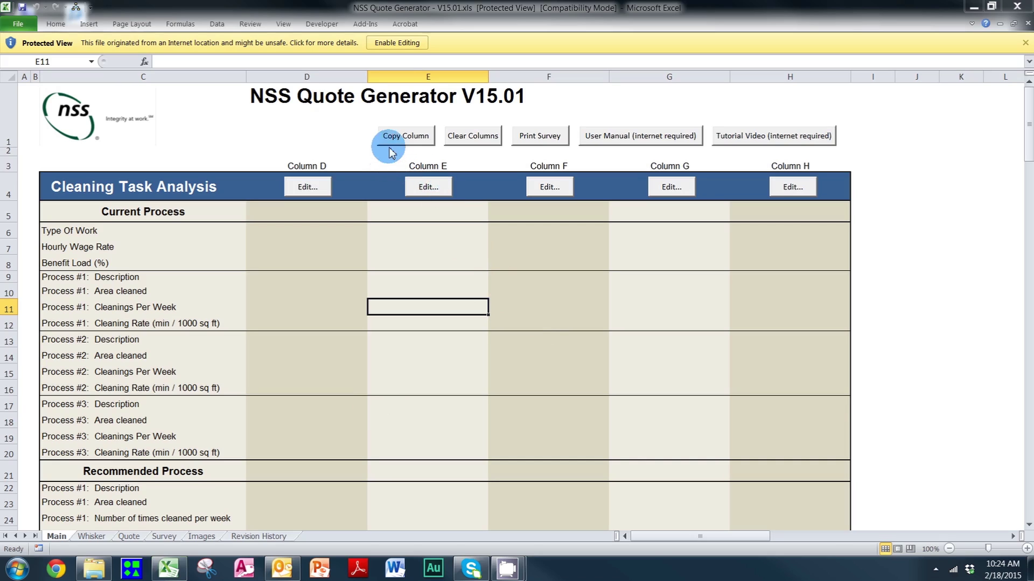
# Allow editing of the protected NSS Quote Generator workbook and enable its blocked active content
pyautogui.click(397, 43)
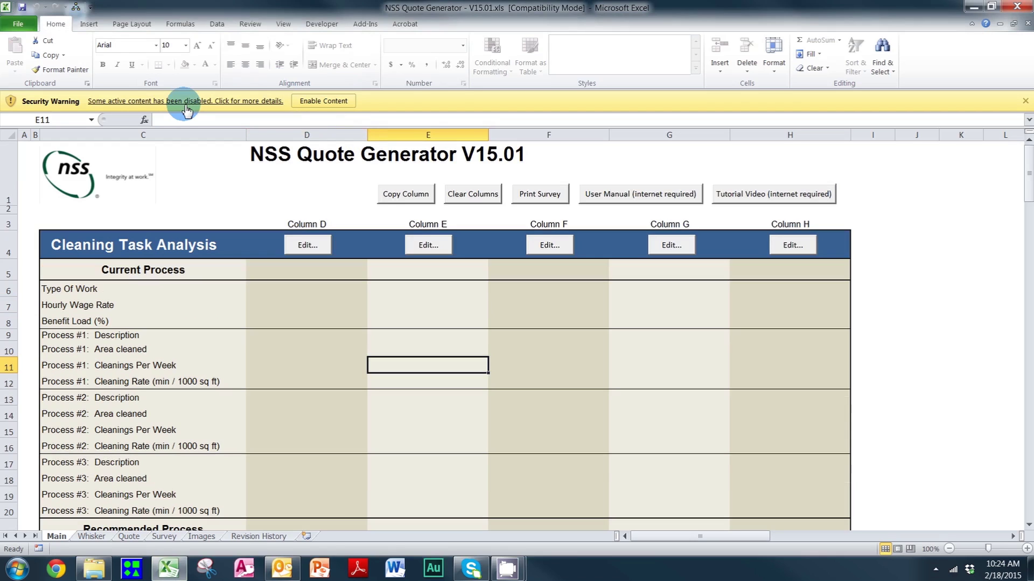
pyautogui.click(350, 101)
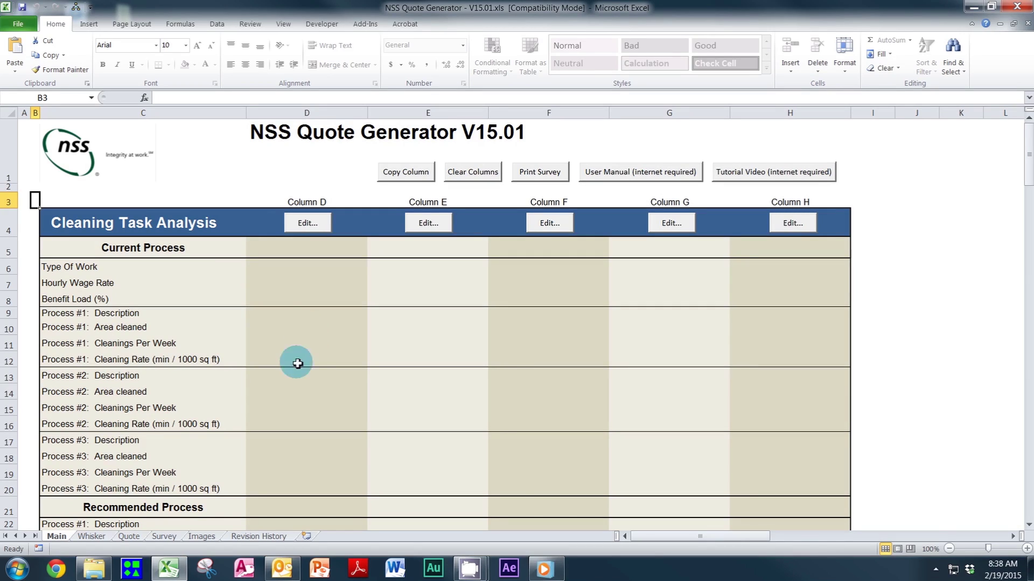
# Look over the Main, Whisker and Quote sheets to see what each one contains
pyautogui.click(176, 451)
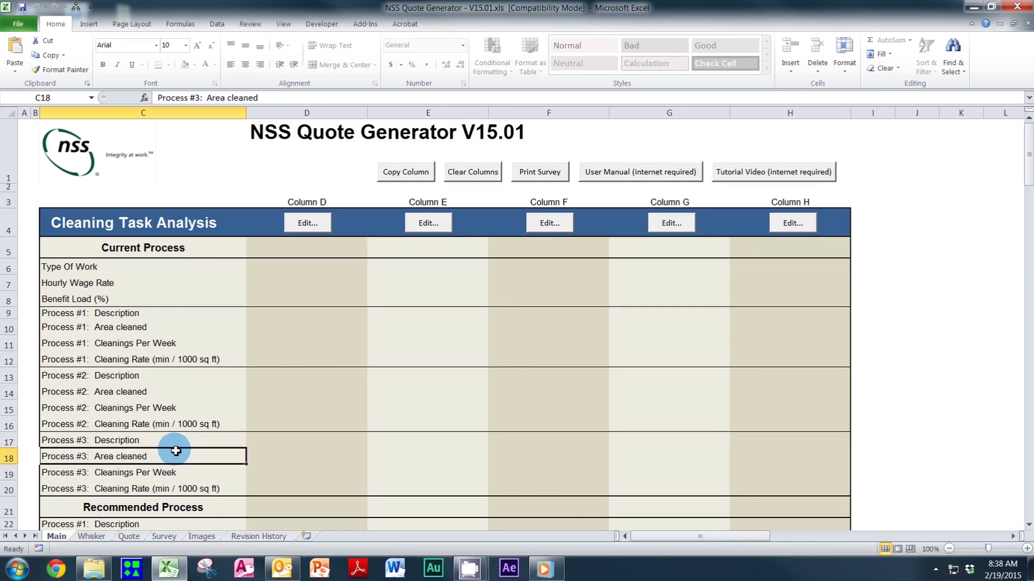
pyautogui.scroll(-3, 175, 451)
pyautogui.click(92, 536)
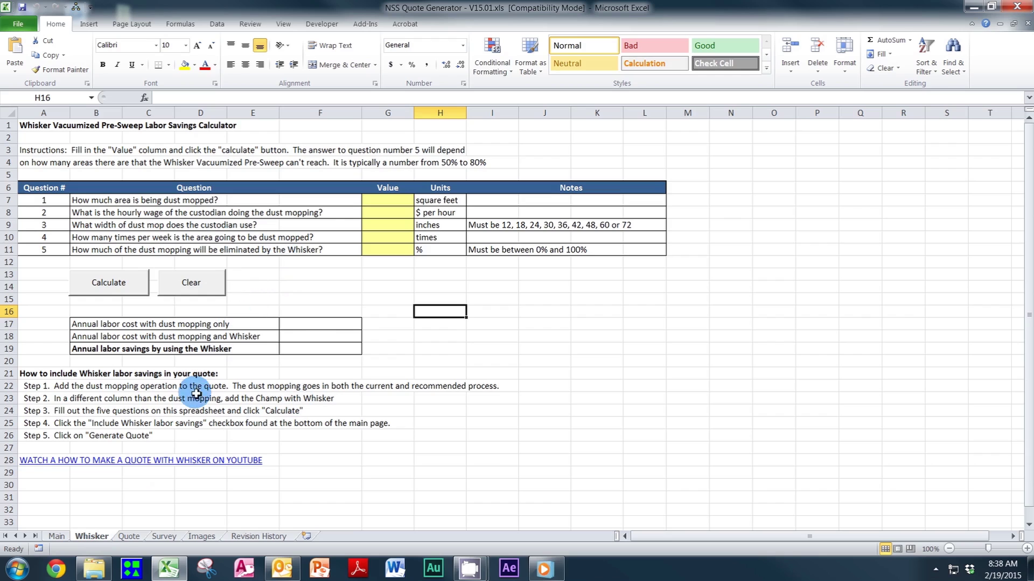
pyautogui.click(125, 536)
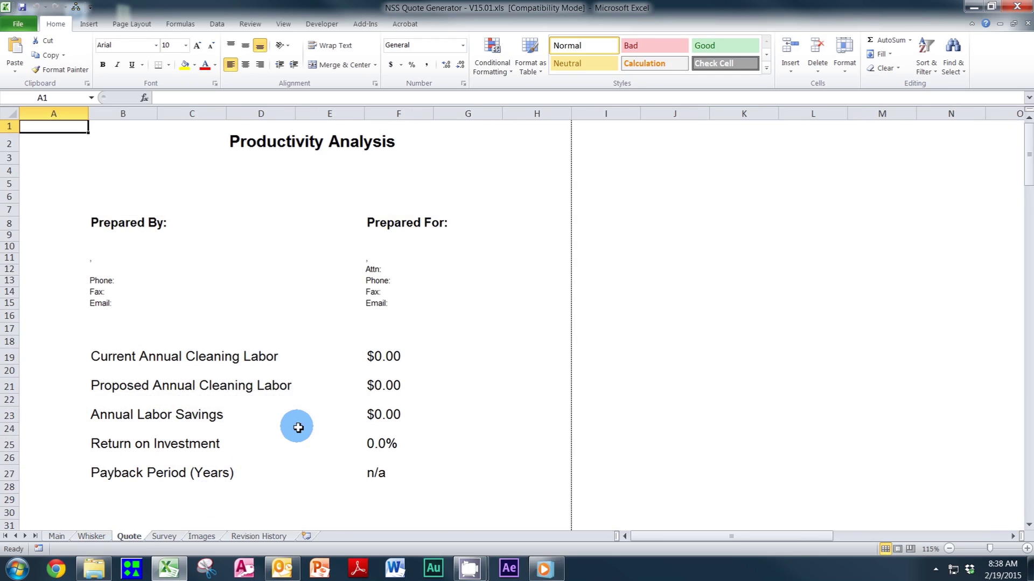
pyautogui.scroll(-7, 283, 428)
pyautogui.scroll(-10, 281, 430)
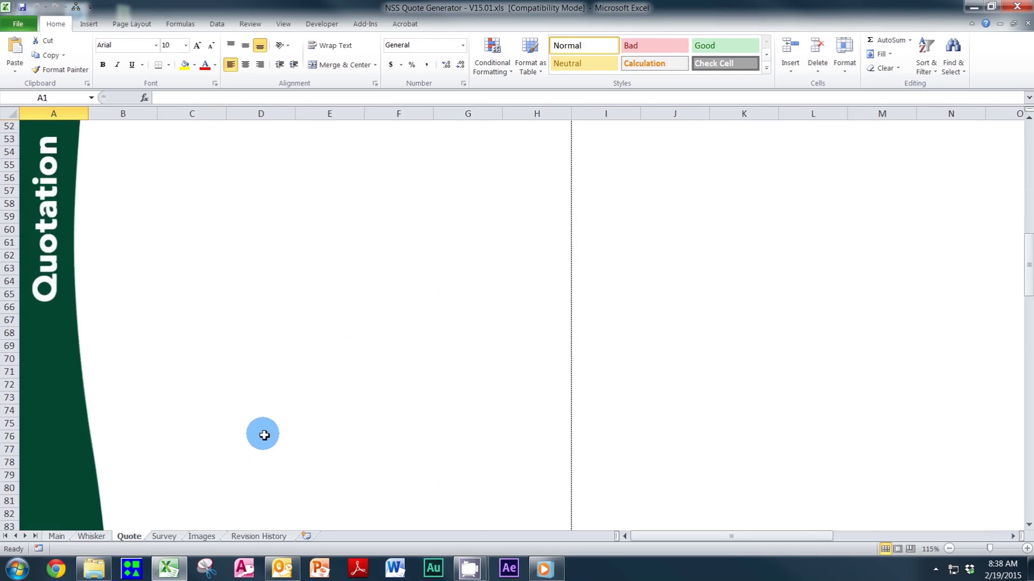
pyautogui.scroll(15, 258, 428)
pyautogui.scroll(2, 251, 431)
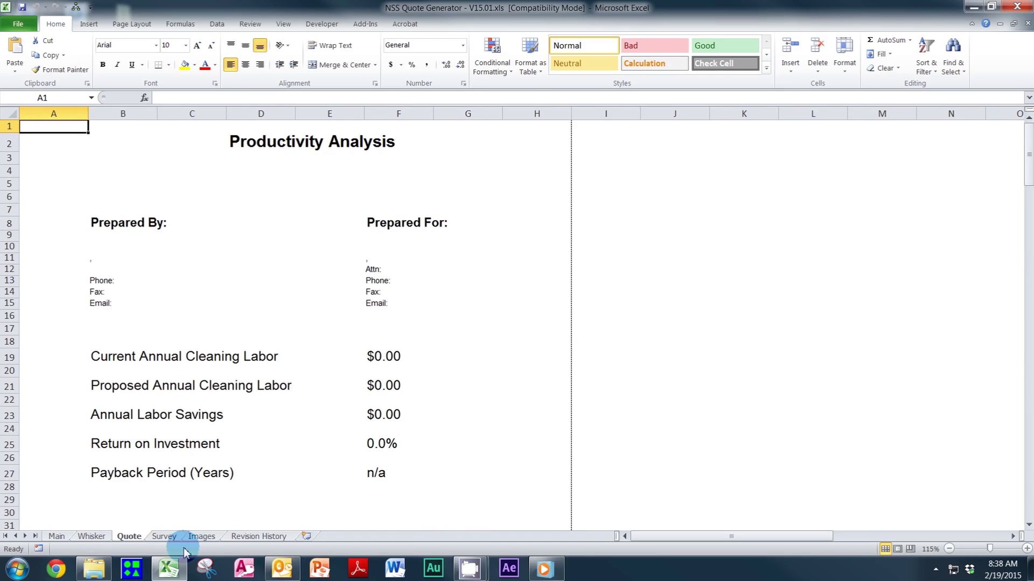
# Examine the Survey form, the product images and the revision history, and return to the Main sheet
pyautogui.click(165, 536)
pyautogui.click(261, 401)
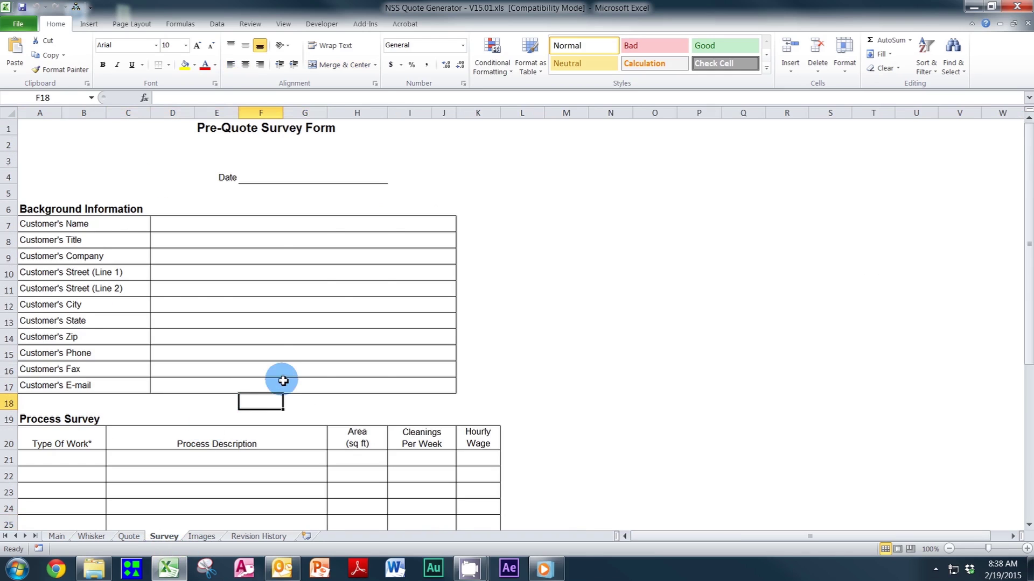
pyautogui.scroll(-8, 279, 383)
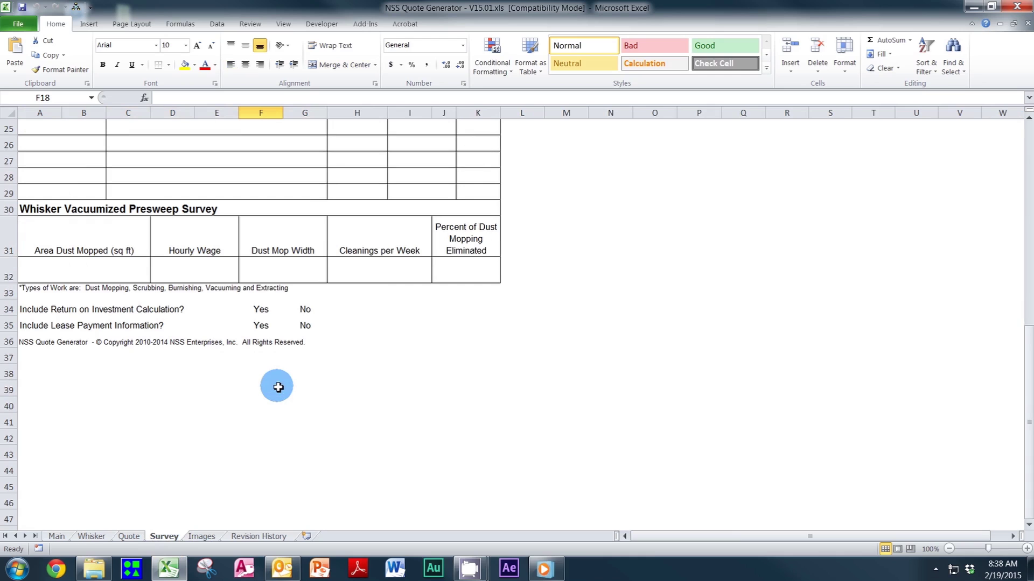
pyautogui.scroll(8, 271, 395)
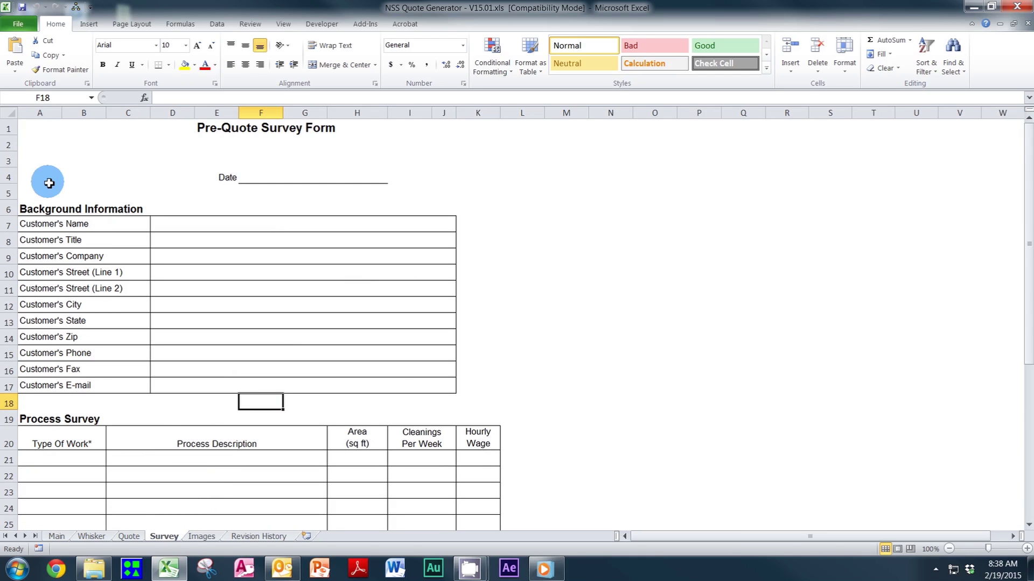
pyautogui.click(43, 128)
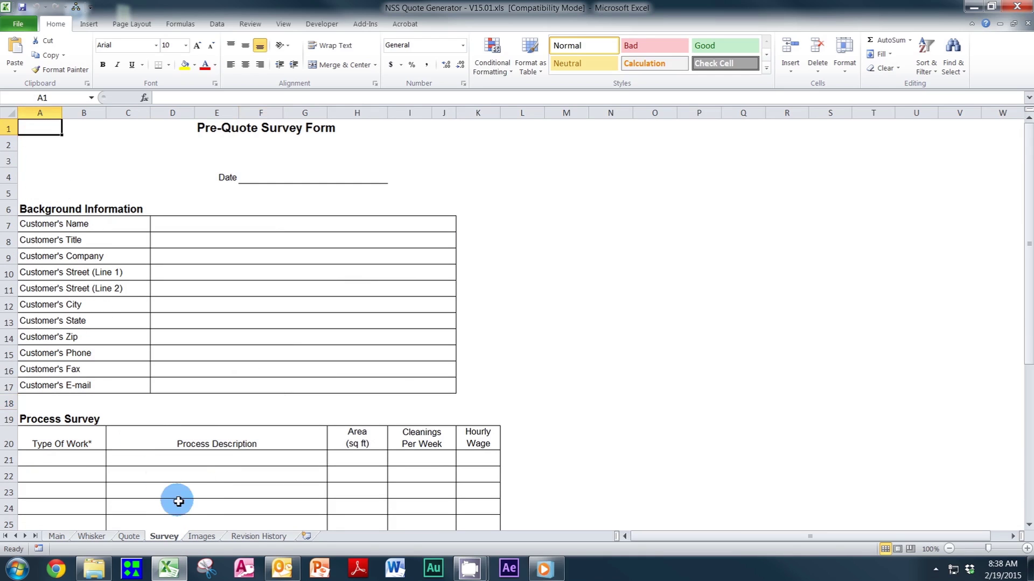
pyautogui.click(201, 537)
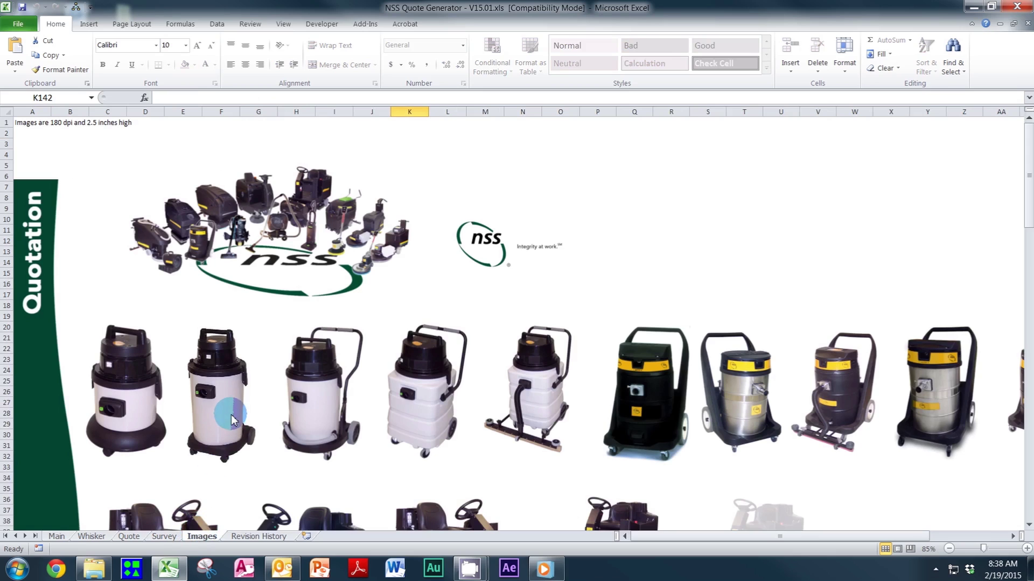
pyautogui.scroll(-8, 245, 438)
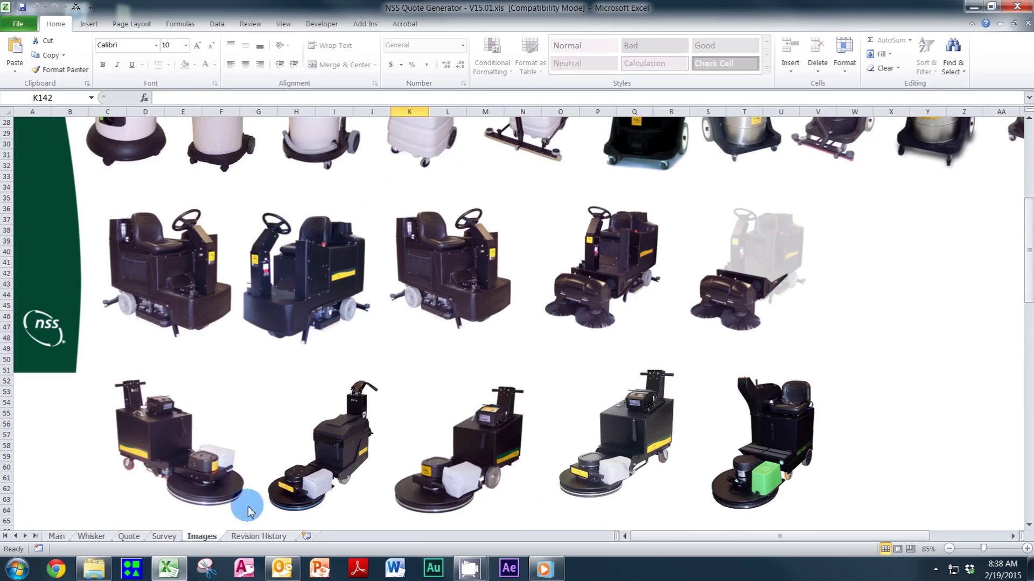
pyautogui.click(249, 538)
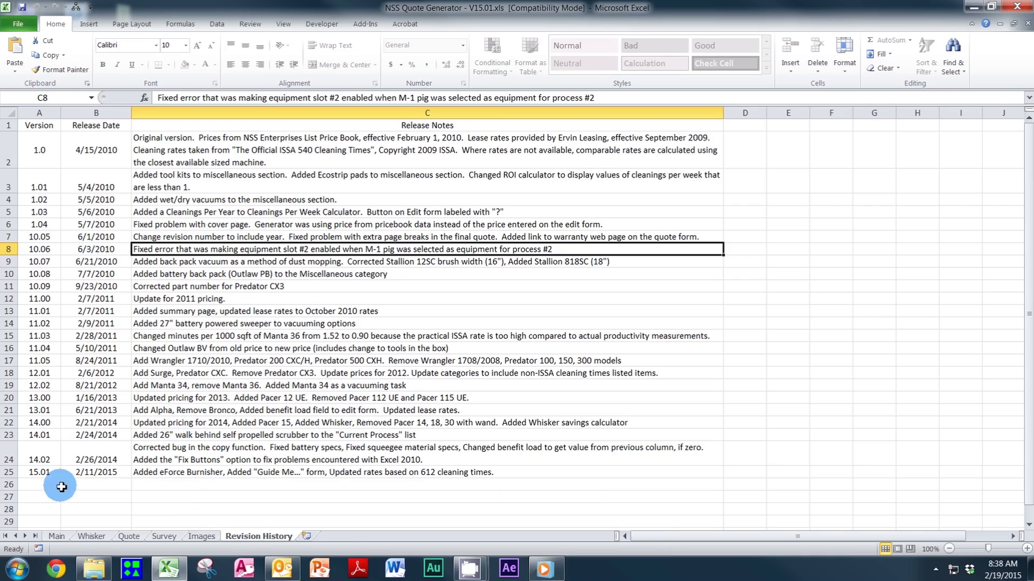
pyautogui.click(59, 537)
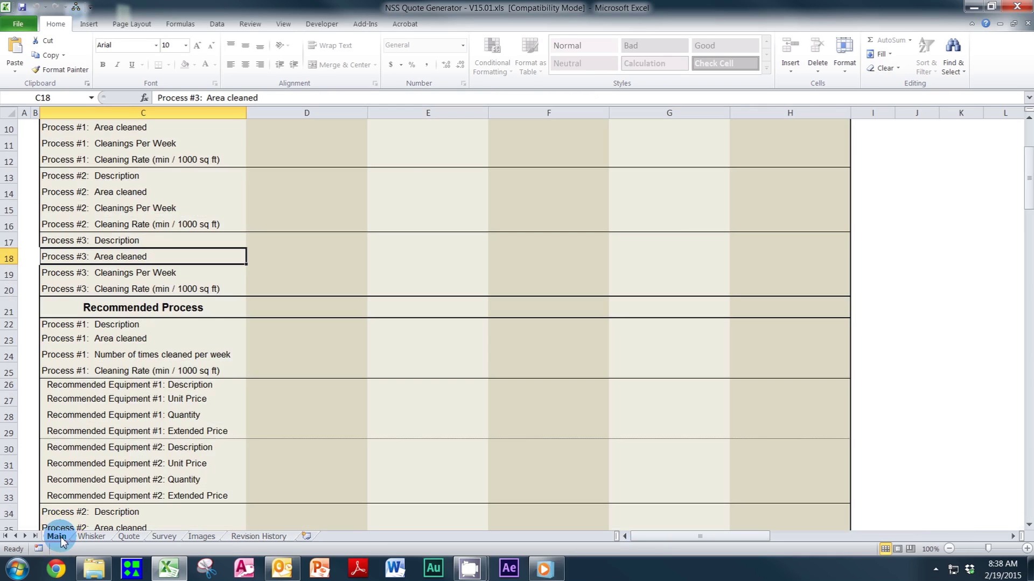
# Try to edit the Benefit Load cell for column D directly in the Cleaning Task Analysis, and dismiss the resulting message
pyautogui.scroll(4, 185, 429)
pyautogui.click(260, 343)
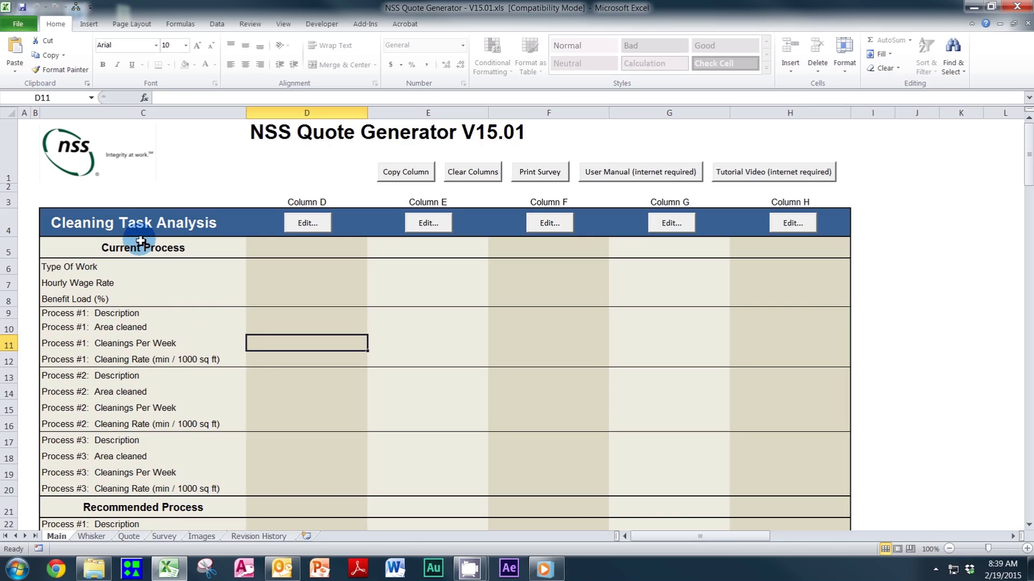
pyautogui.click(331, 295)
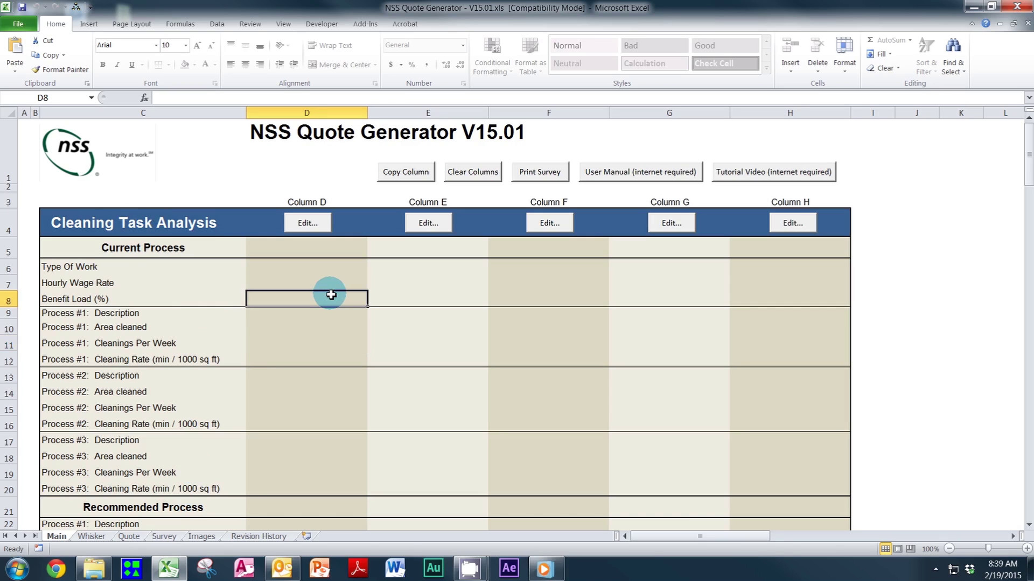
pyautogui.doubleClick(331, 295)
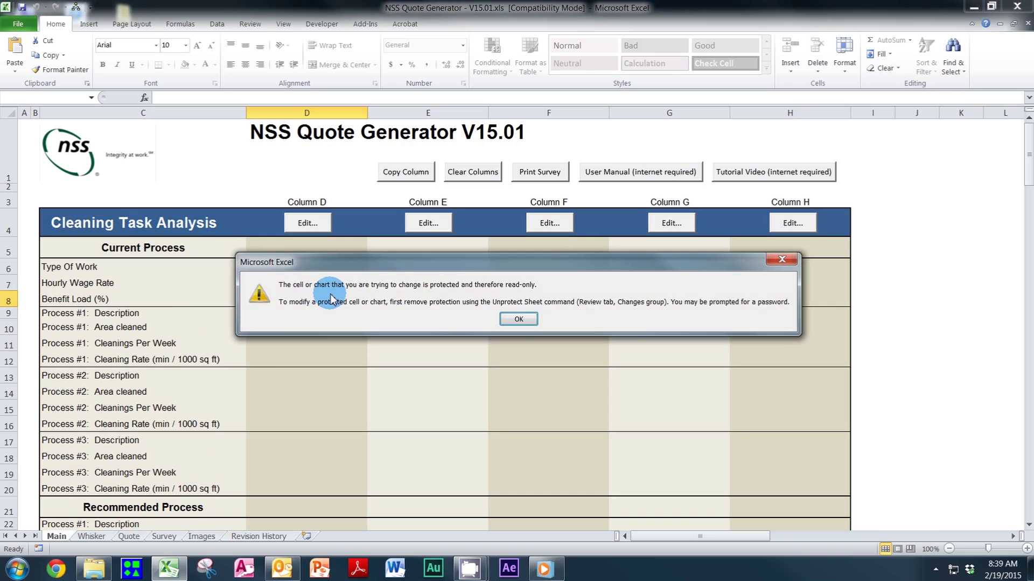
pyautogui.click(518, 320)
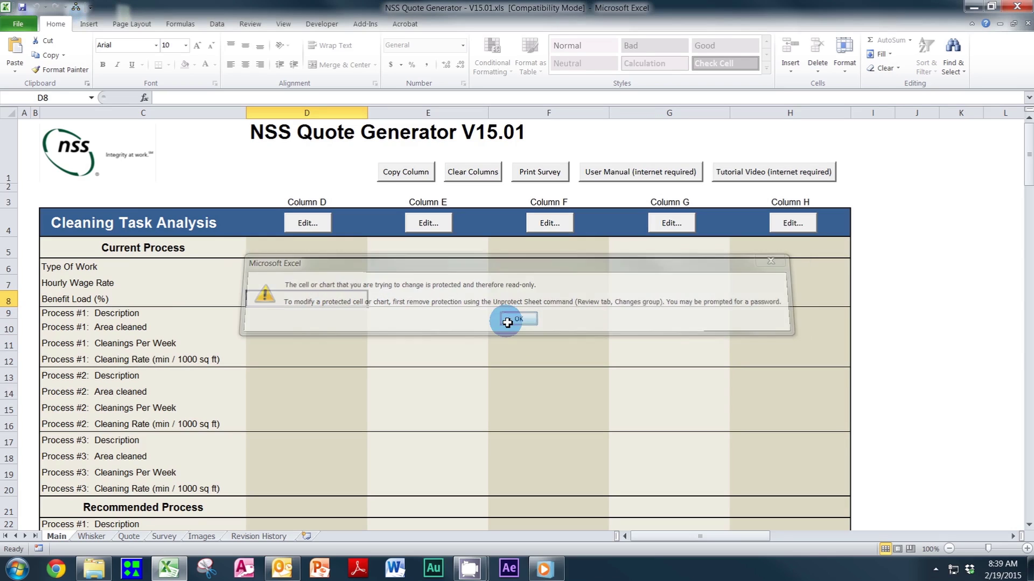
# View column D's empty Edit Values form, close it, and examine the recommended process, financial analysis and lease payment sections
pyautogui.click(320, 222)
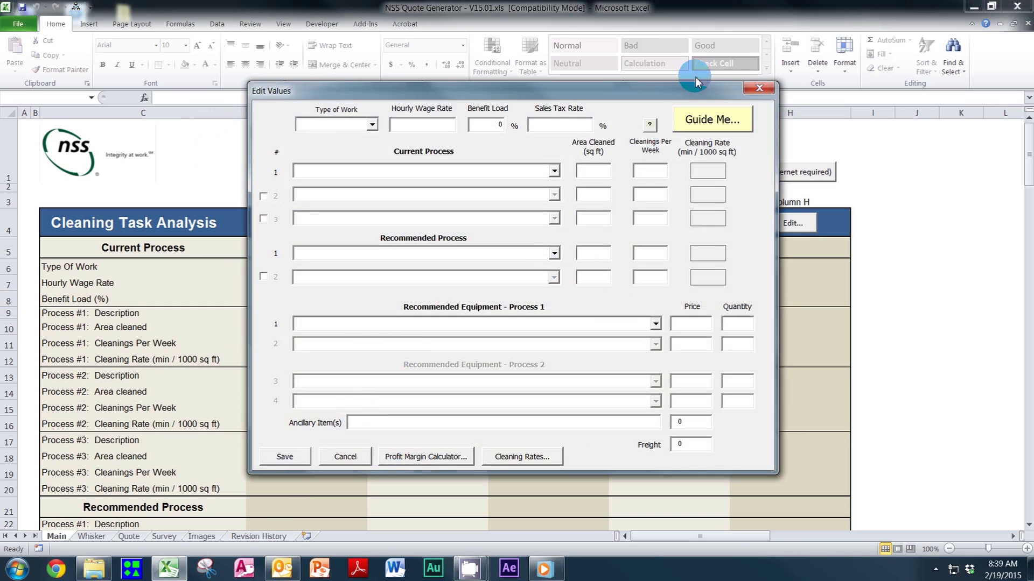
pyautogui.click(748, 89)
pyautogui.click(335, 418)
pyautogui.scroll(-8, 330, 406)
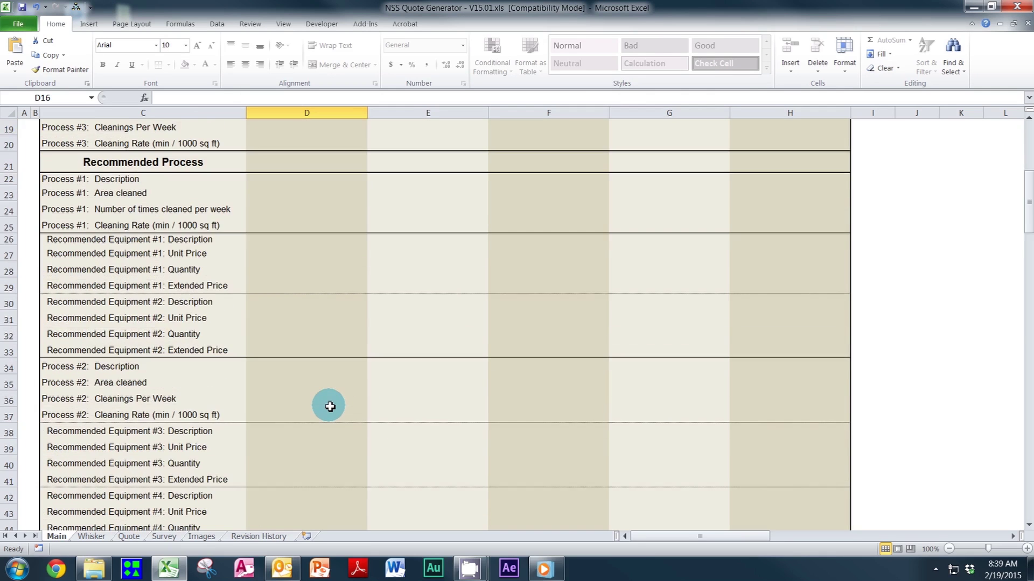
pyautogui.scroll(-8, 330, 407)
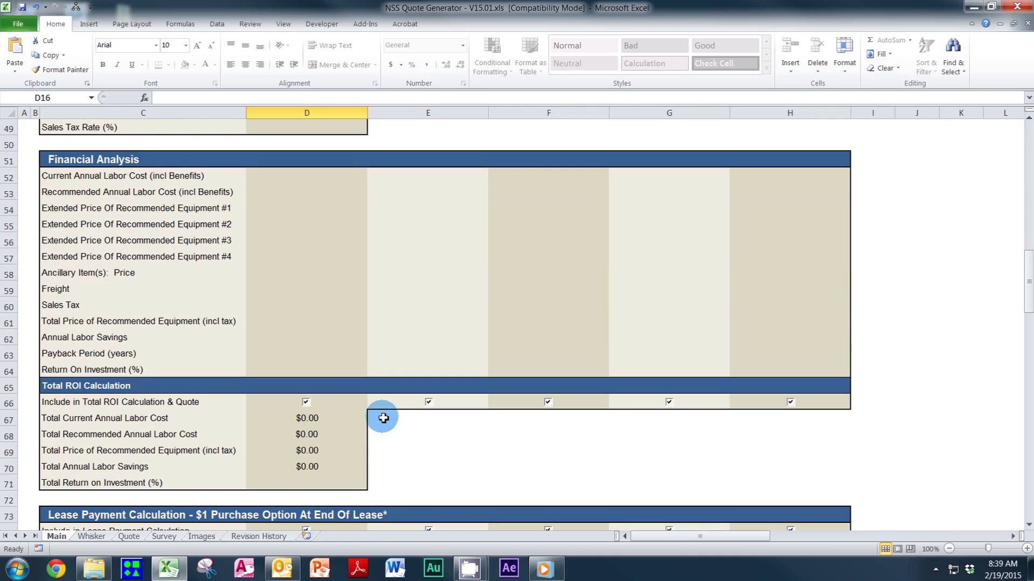
pyautogui.scroll(-2, 388, 412)
pyautogui.scroll(-5, 388, 411)
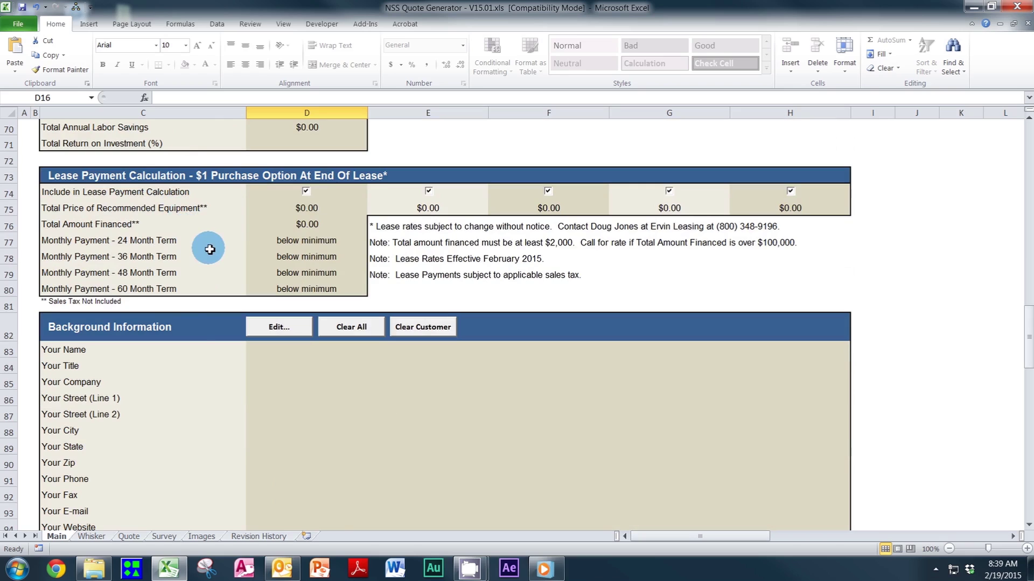
pyautogui.scroll(-4, 200, 334)
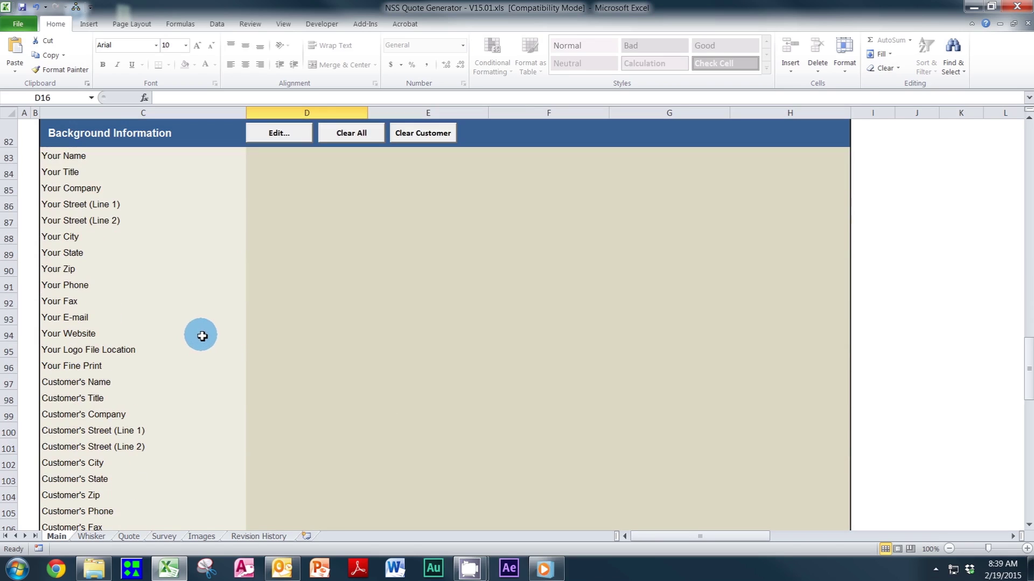
# Review the Background Information section and its edit form, closing the form without entering anything
pyautogui.scroll(1, 216, 326)
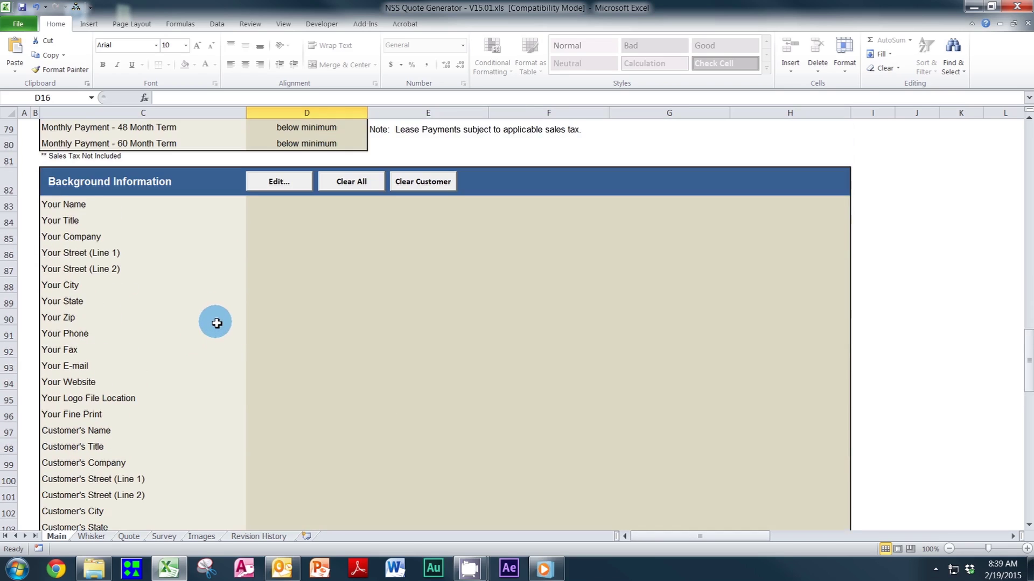
pyautogui.scroll(-2, 216, 324)
pyautogui.scroll(2, 217, 323)
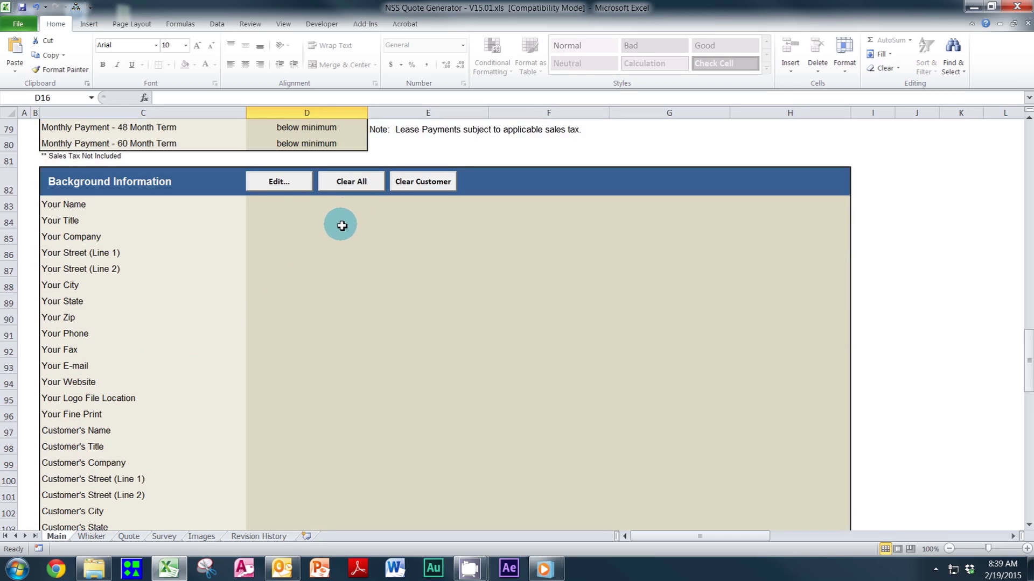
pyautogui.click(278, 184)
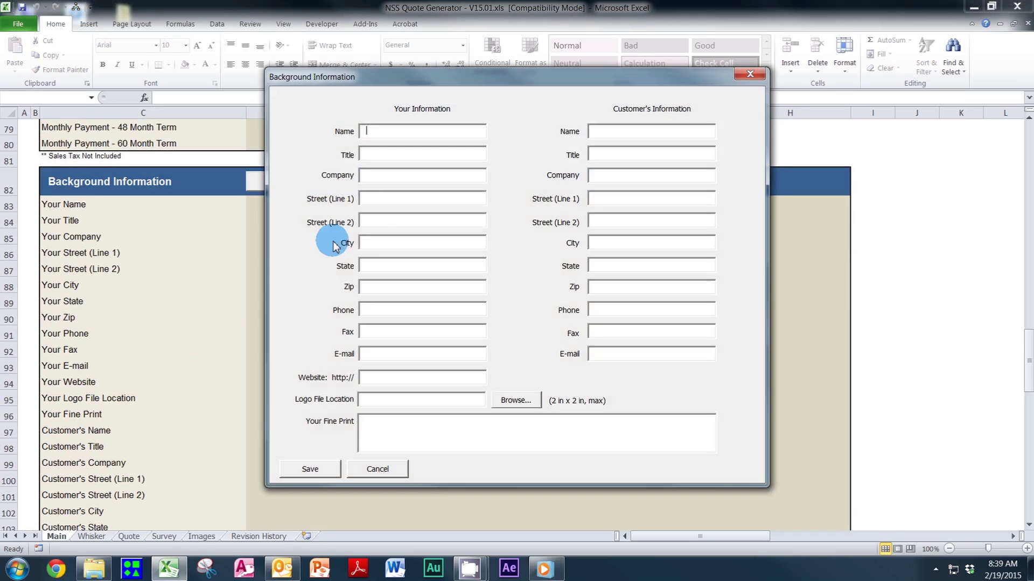
pyautogui.click(748, 75)
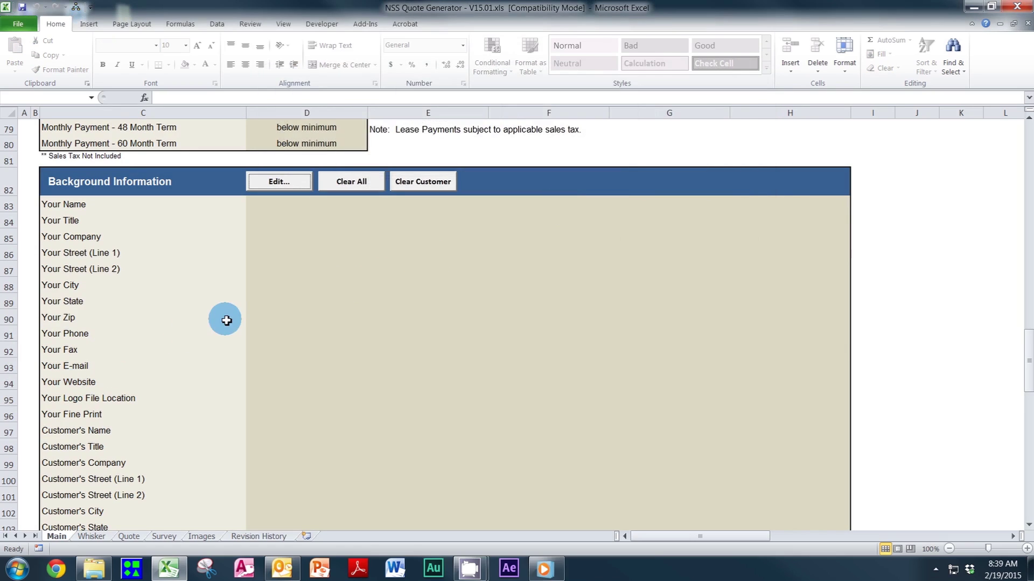
# Switch the summary page, product detail pages and ROI calculation options for quote generation off and back on
pyautogui.scroll(-5, 330, 372)
pyautogui.scroll(-3, 330, 373)
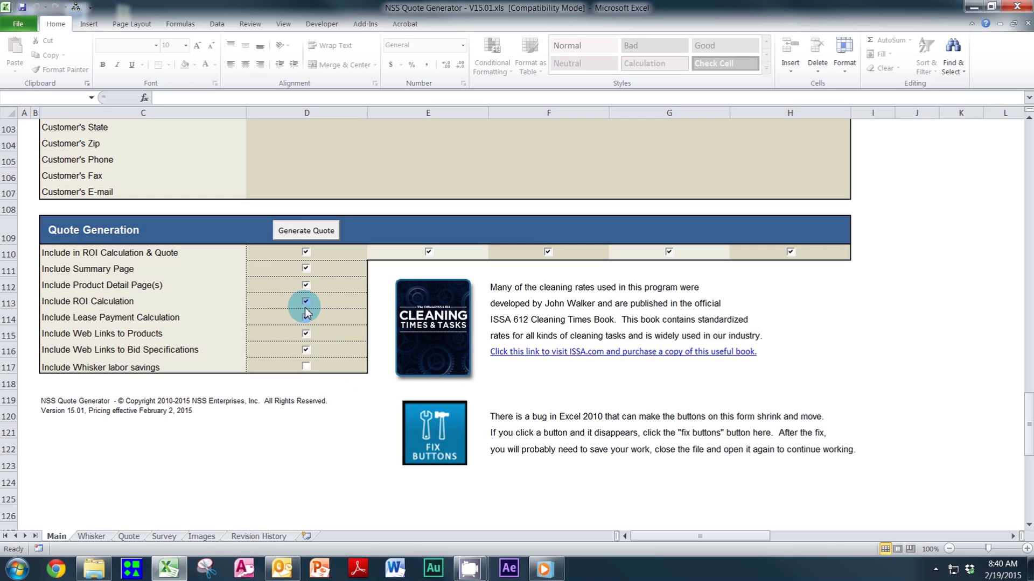
pyautogui.click(306, 268)
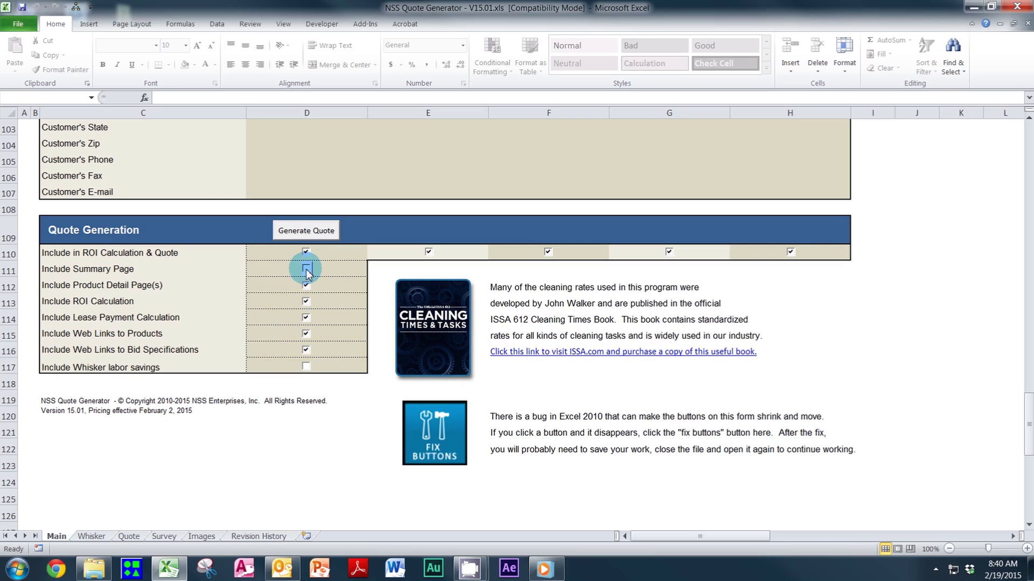
pyautogui.click(307, 287)
pyautogui.click(306, 286)
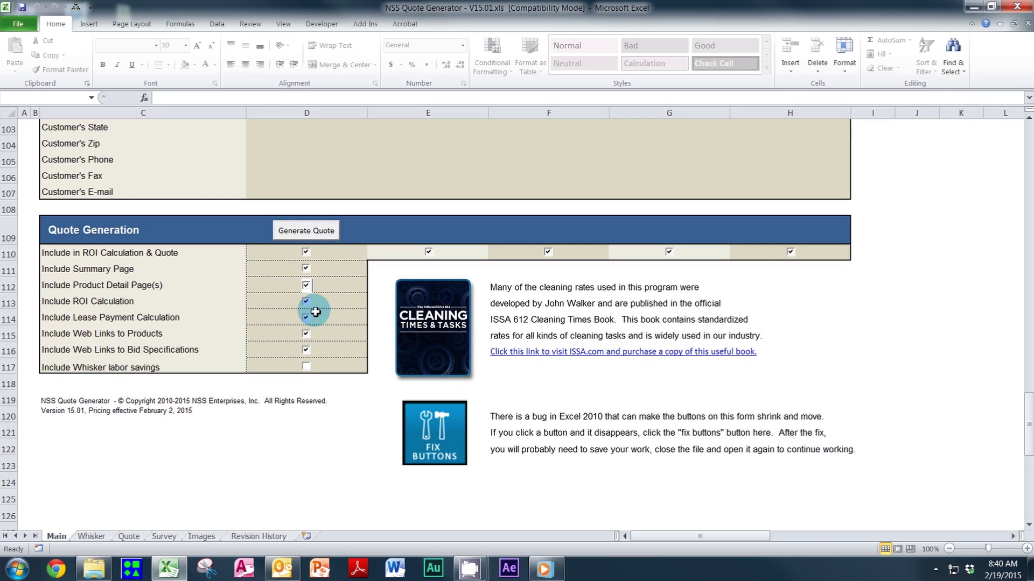
pyautogui.click(306, 303)
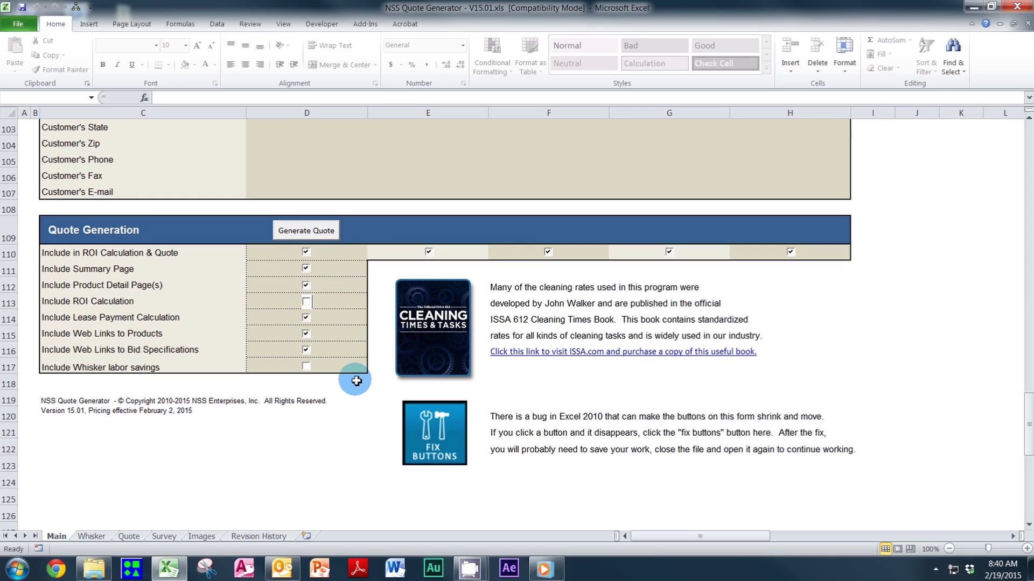
pyautogui.click(306, 302)
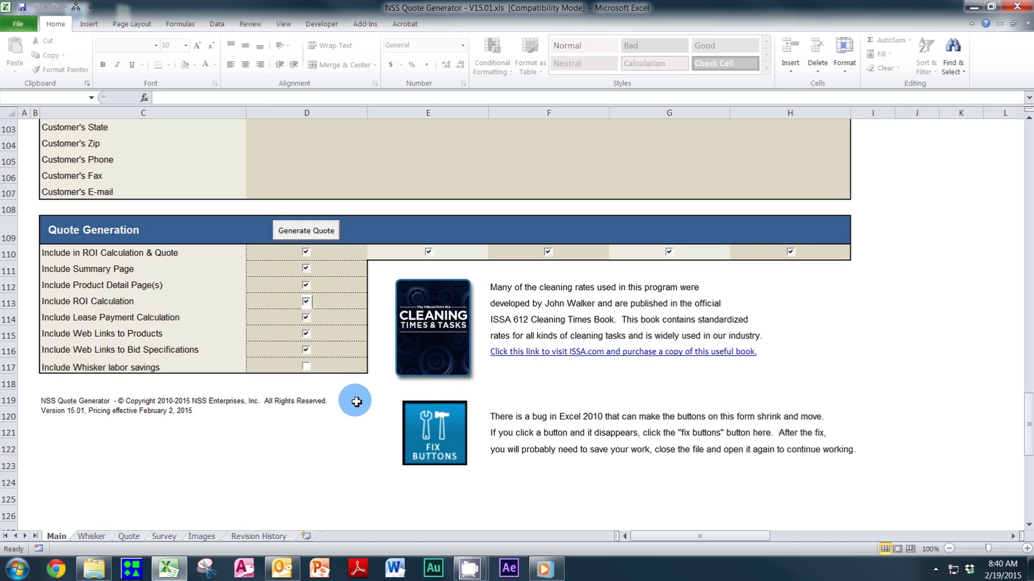
# Start the guided entry for column D and choose Scrubbing / Wet Mop as the type of work
pyautogui.scroll(20, 357, 403)
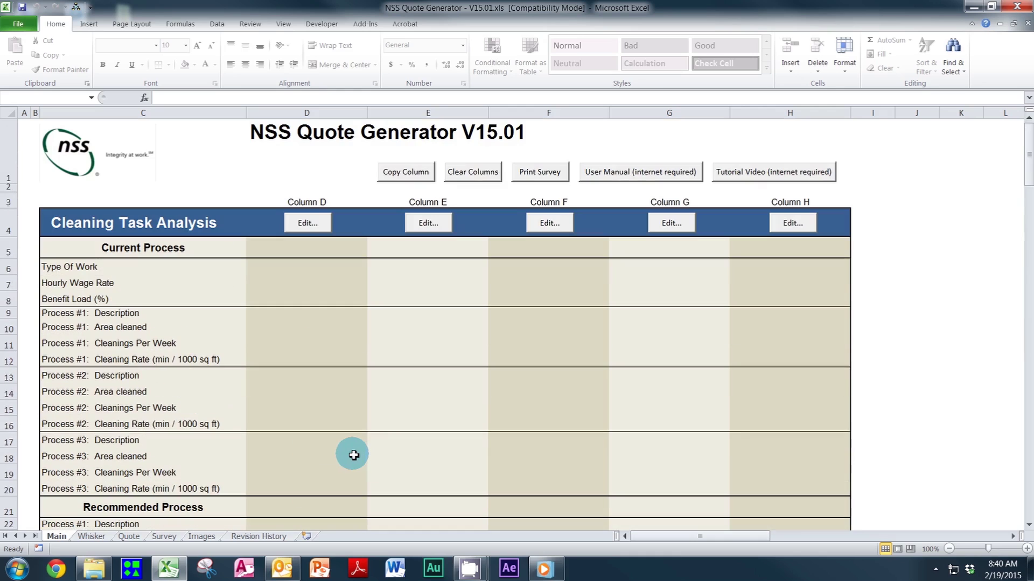
pyautogui.click(315, 222)
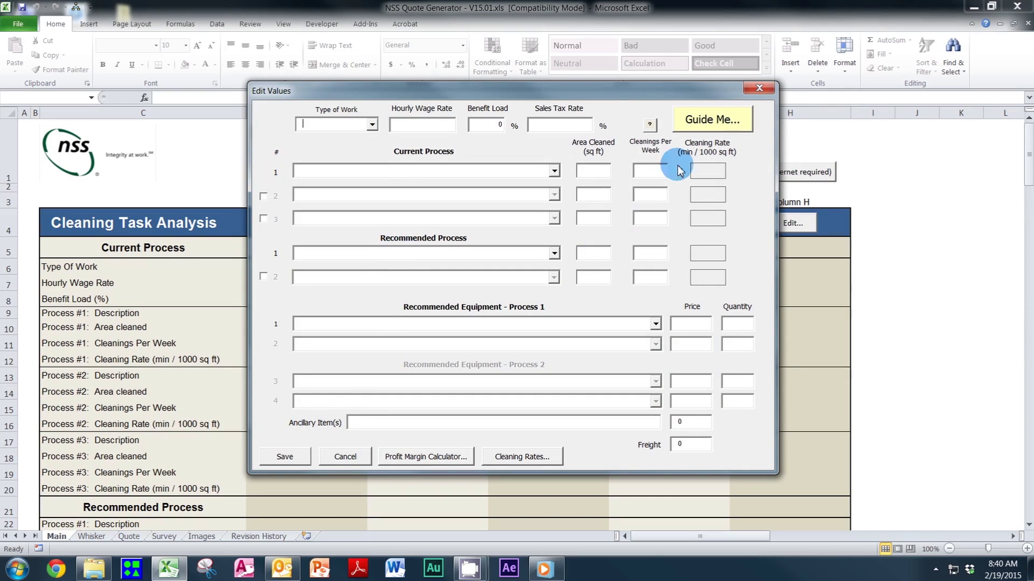
pyautogui.click(703, 127)
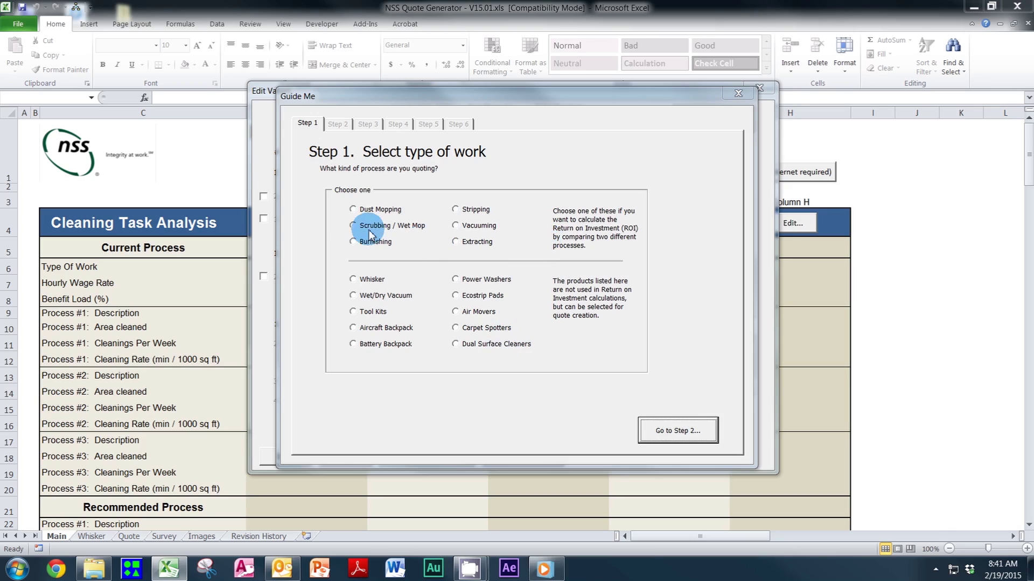
pyautogui.click(353, 226)
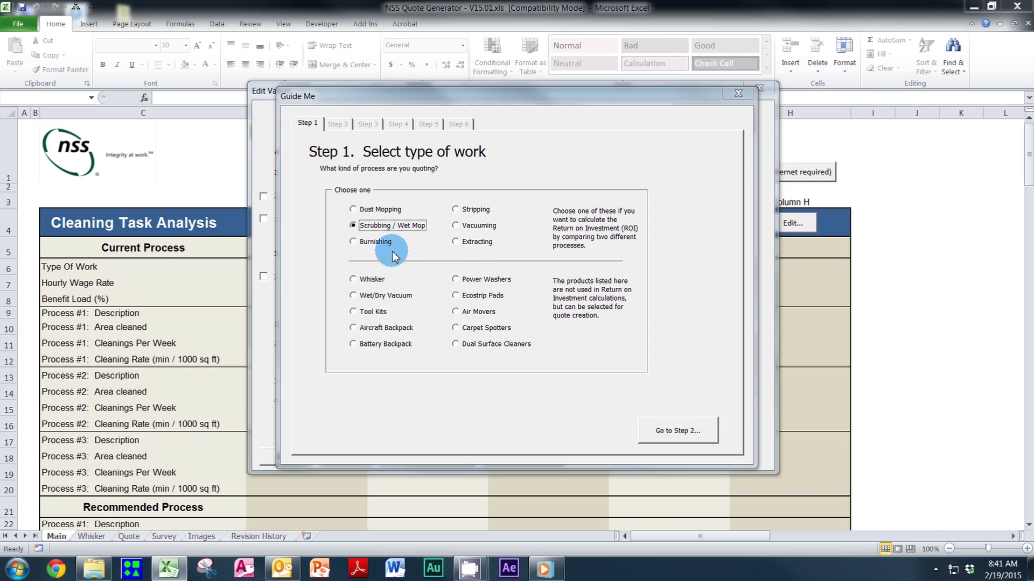
pyautogui.click(664, 431)
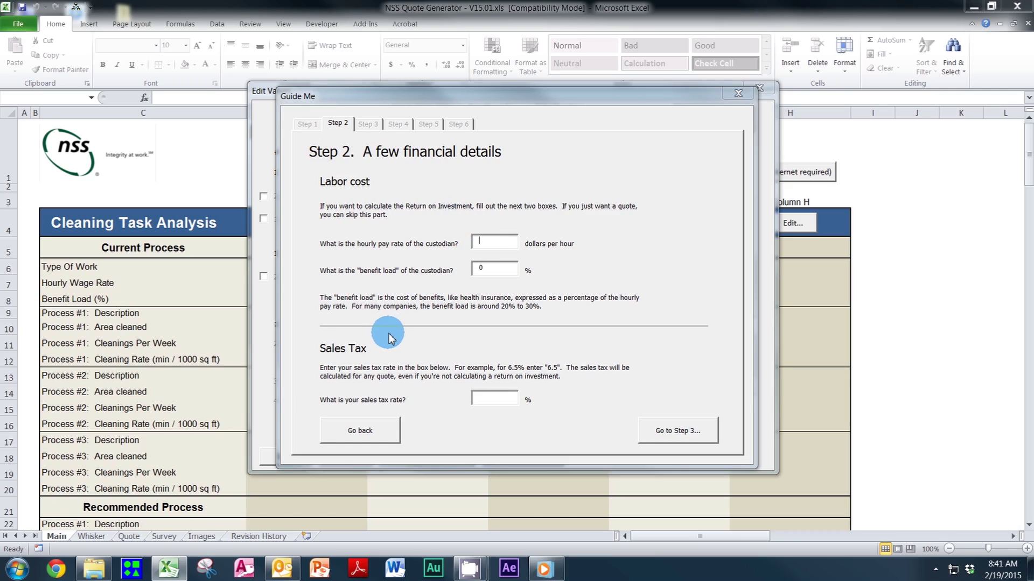
# Enter the financial details: hourly pay rate 12.50 dollars, benefit load 20% and sales tax rate 6.5%
pyautogui.write('12.50')
pyautogui.click(486, 265)
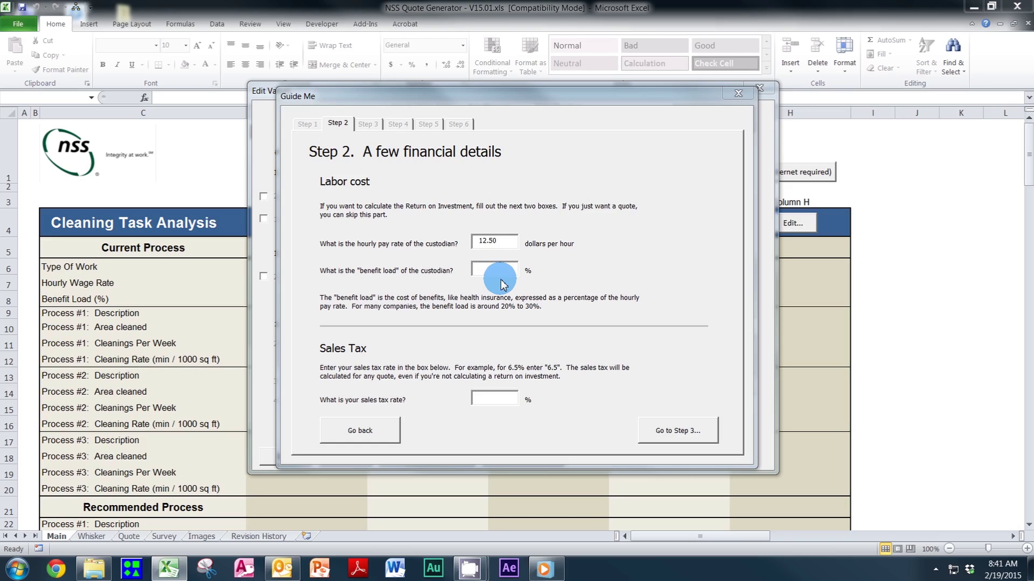
pyautogui.write('20')
pyautogui.click(482, 399)
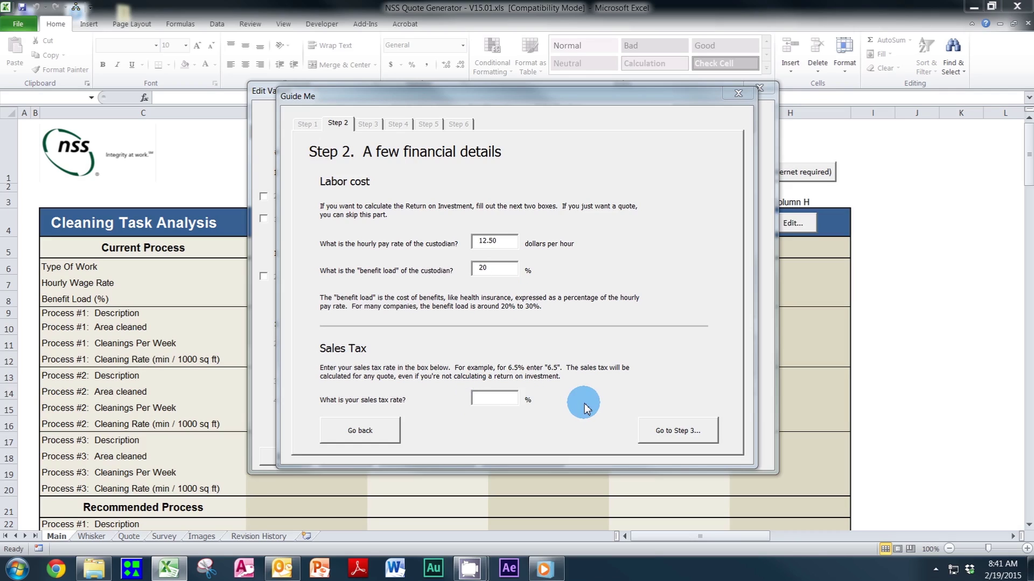
pyautogui.write('6.5')
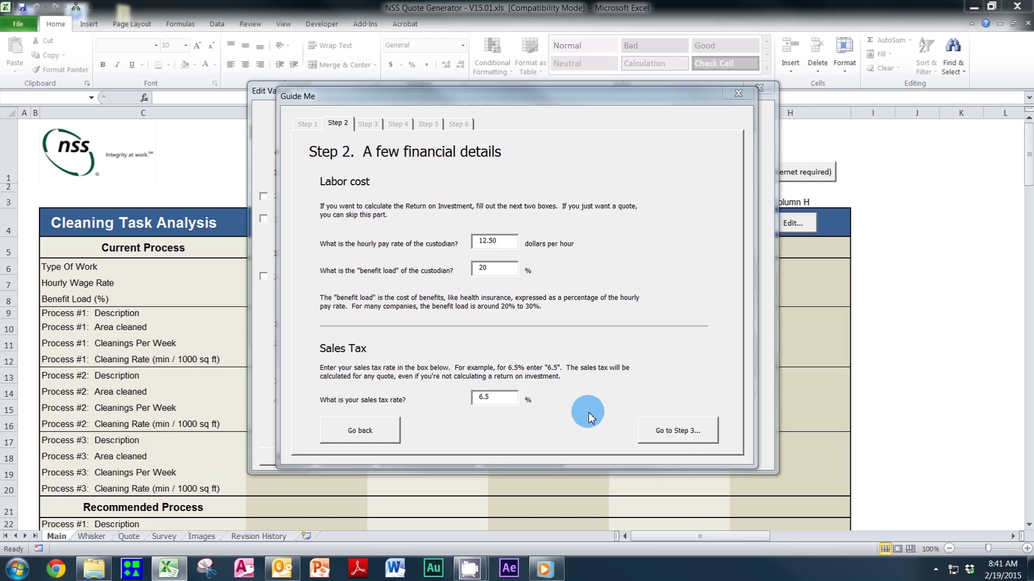
pyautogui.click(673, 431)
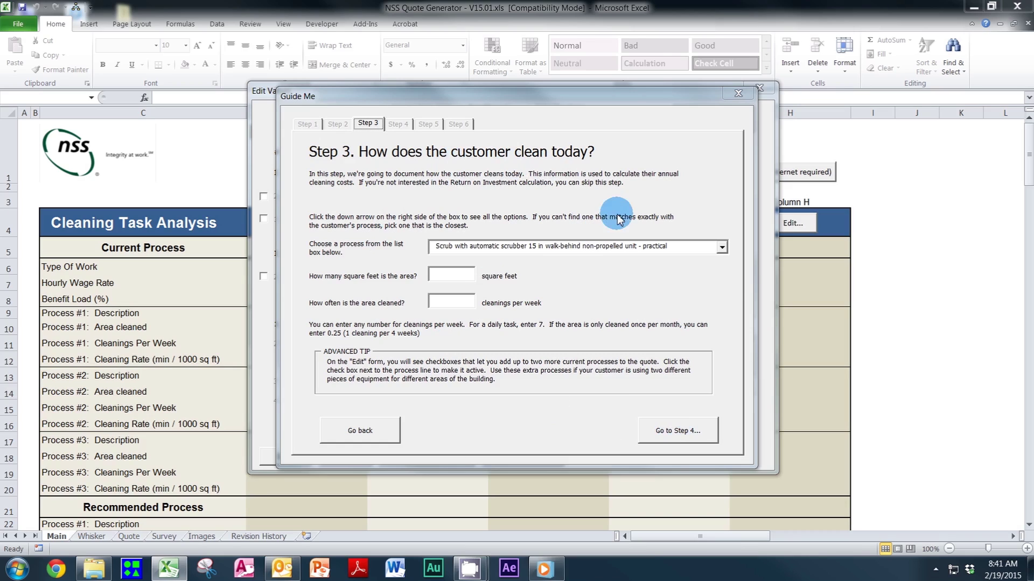
# Set the current process to the 26 in walk-behind wheel-propelled automatic scrubber, with 35000 square feet and 7 cleanings per week
pyautogui.click(722, 247)
pyautogui.moveTo(722, 273)
pyautogui.mouseDown()
pyautogui.moveTo(723, 315)
pyautogui.moveTo(722, 276)
pyautogui.mouseUp()
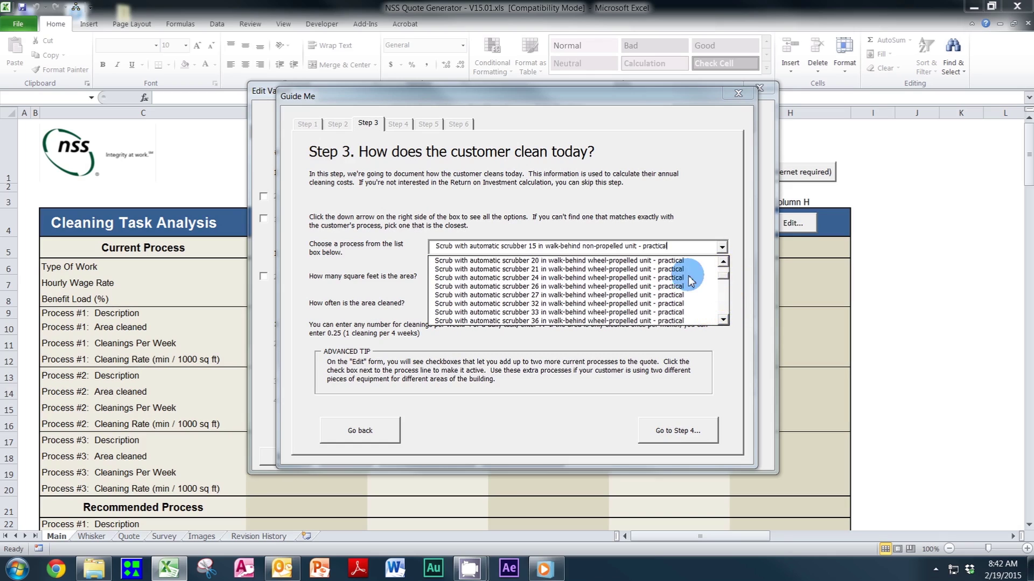
pyautogui.click(563, 287)
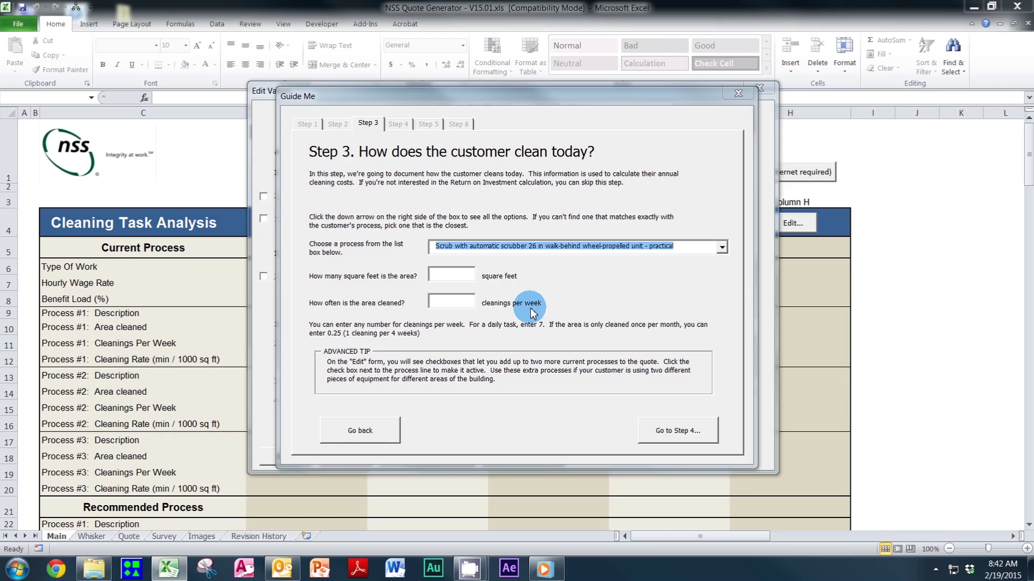
pyautogui.click(466, 276)
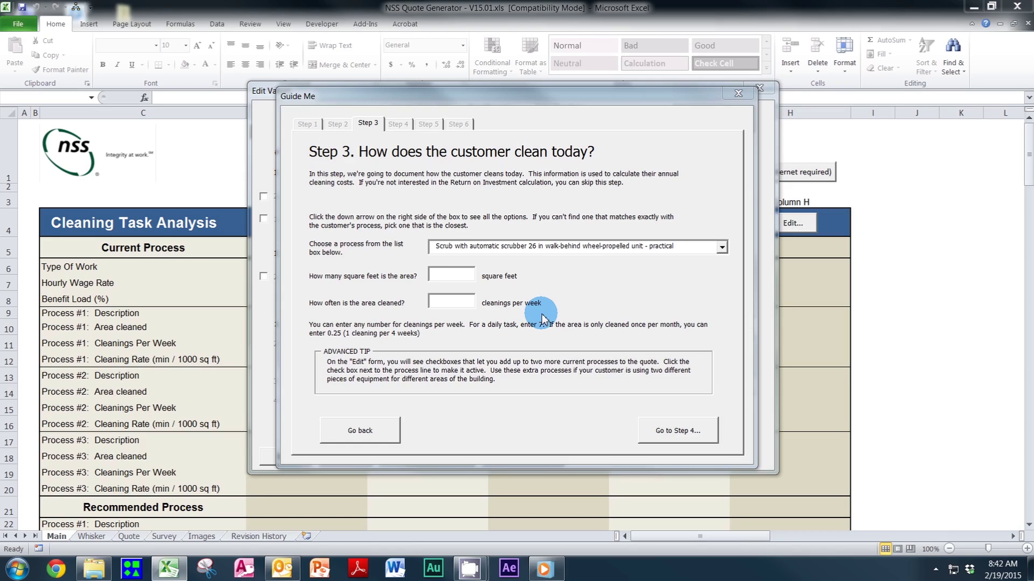
pyautogui.write('35')
pyautogui.write('000')
pyautogui.write('7')
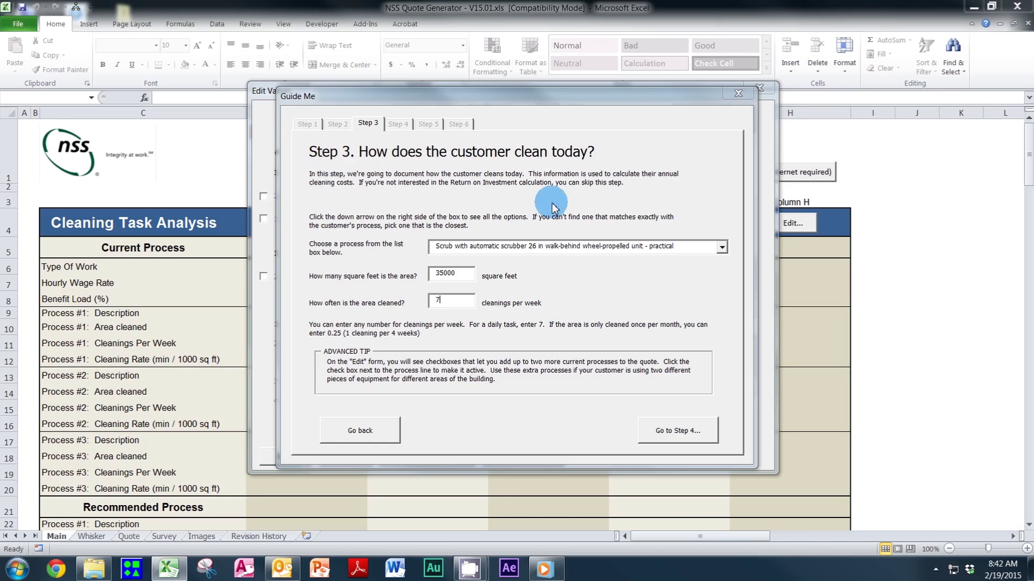
pyautogui.click(673, 430)
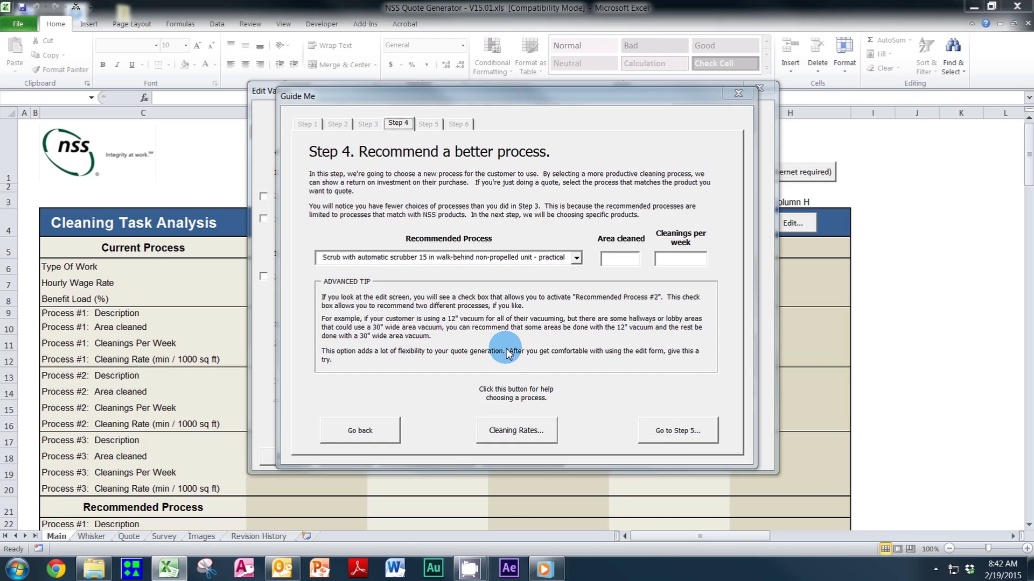
# Set the recommended process to the 33 in walk-behind wheel-propelled automatic scrubber, with 35000 area cleaned and 7 cleanings per week
pyautogui.click(576, 258)
pyautogui.scroll(-1, 575, 315)
pyautogui.moveTo(575, 311); pyautogui.dragTo(582, 273)
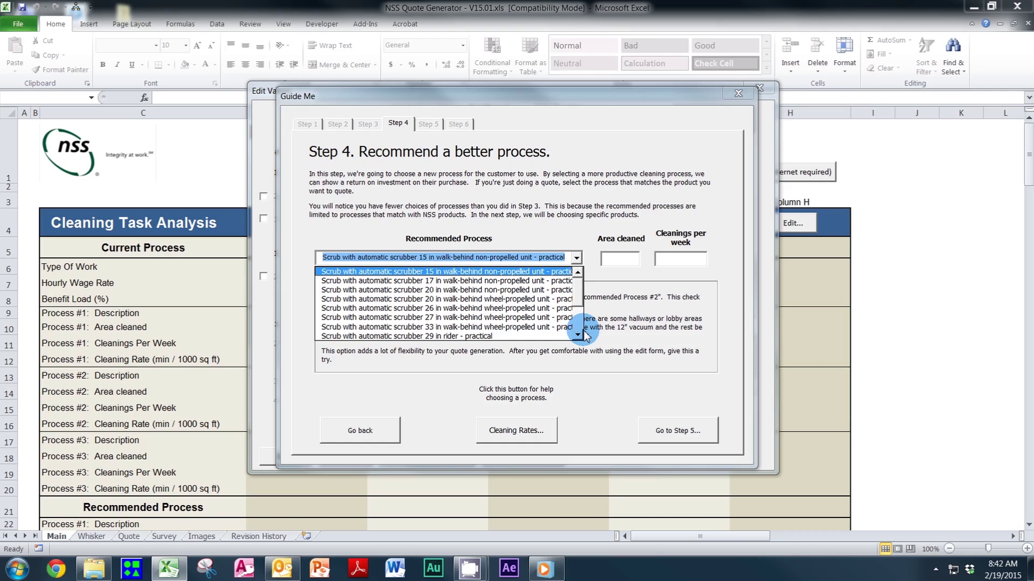
pyautogui.scroll(-2, 576, 333)
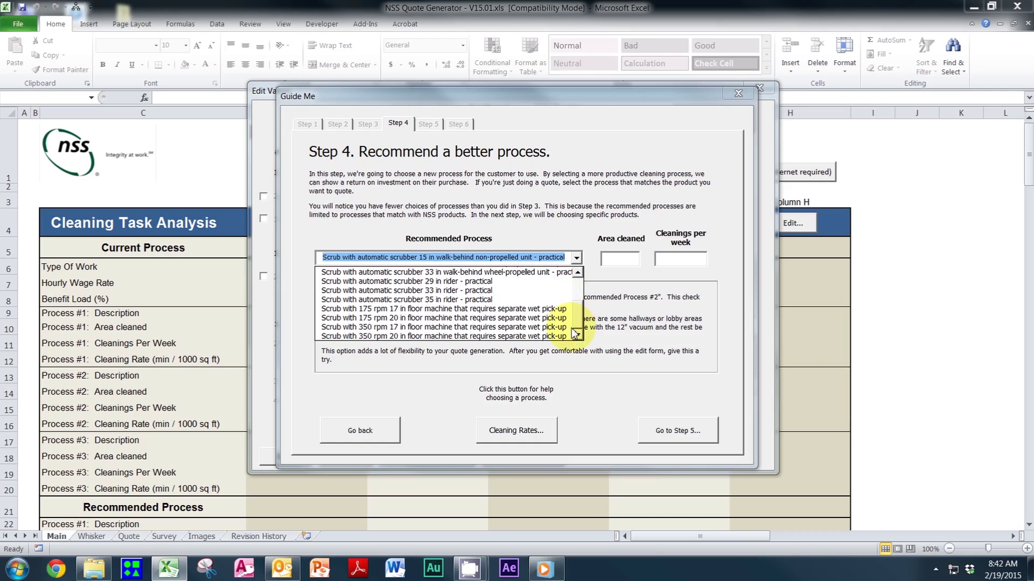
pyautogui.moveTo(576, 323); pyautogui.dragTo(574, 301)
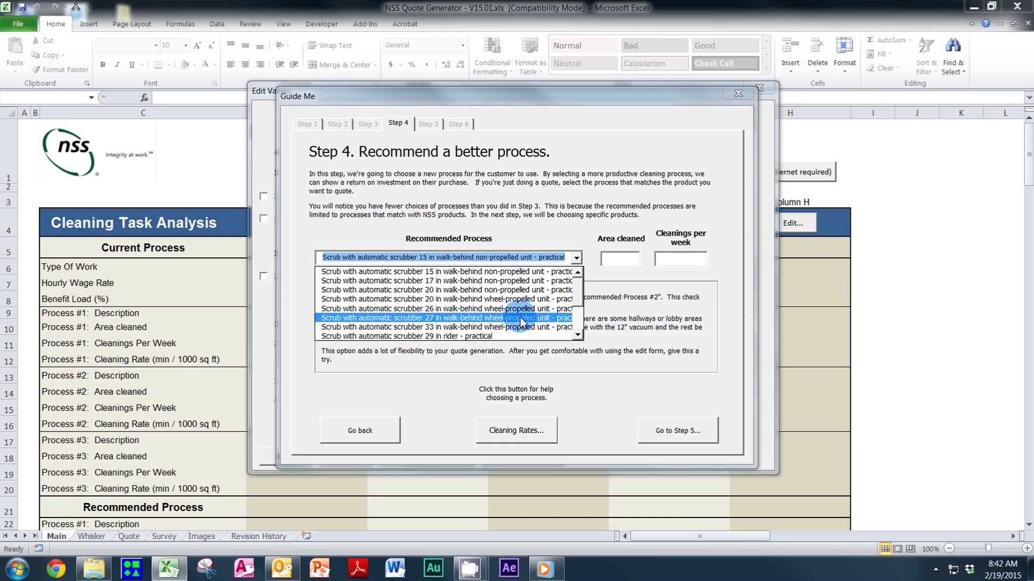
pyautogui.click(368, 329)
pyautogui.click(620, 260)
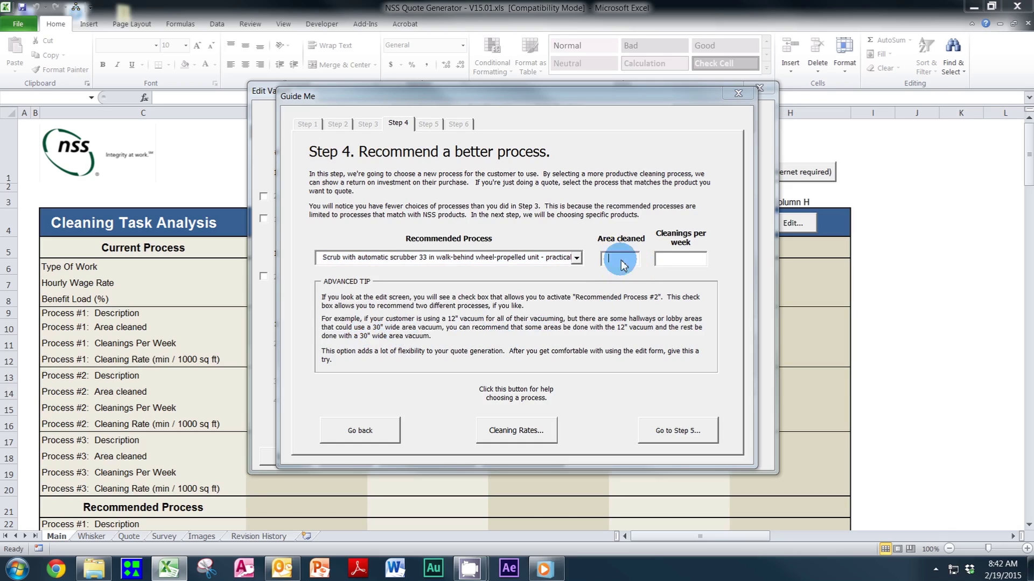
pyautogui.click(704, 260)
pyautogui.write('35000')
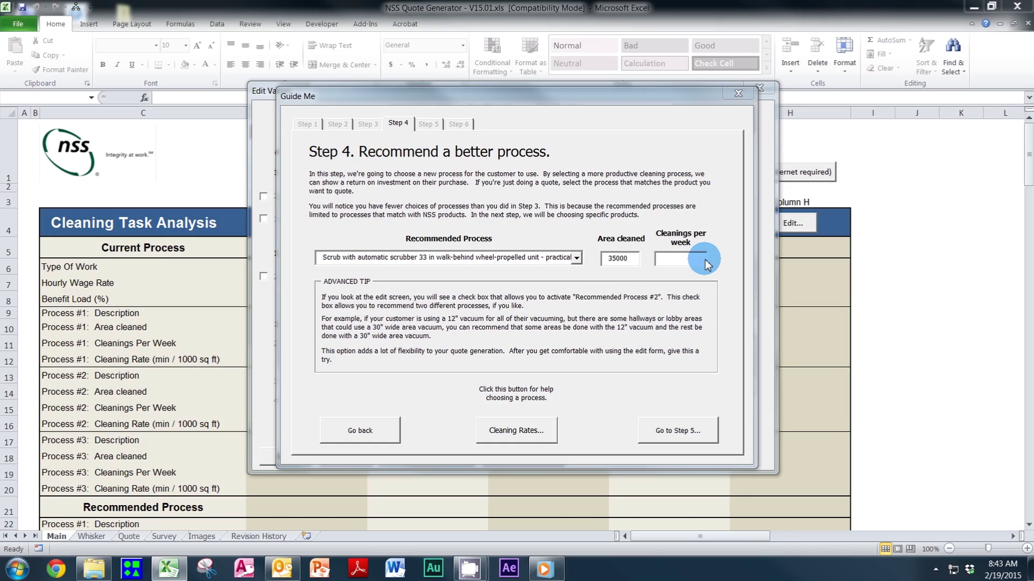
pyautogui.write('7')
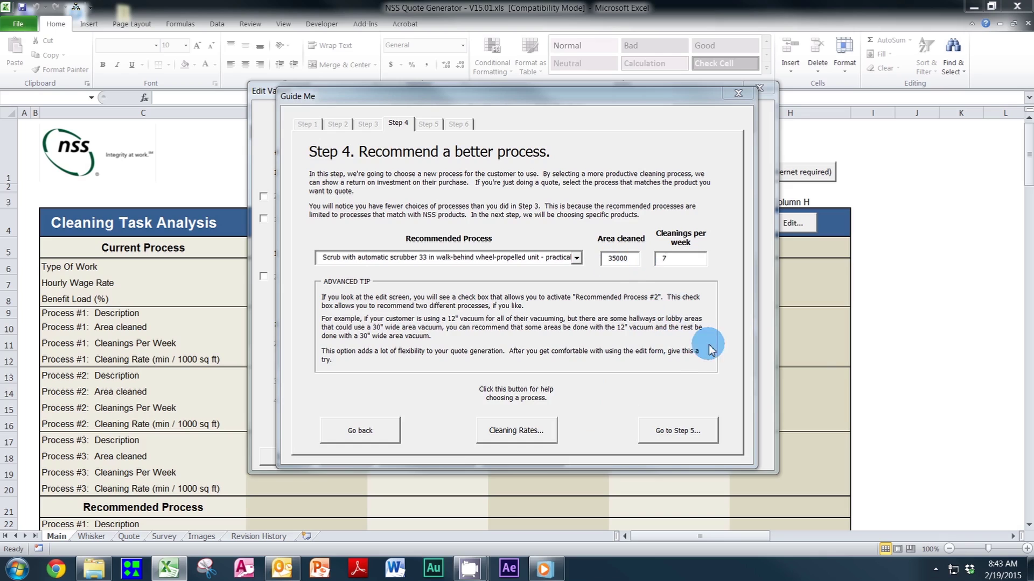
# Examine the cleaning rate guides for scrubbers, burnishers, vacuums and extractors, and sweepers, and close them
pyautogui.click(503, 433)
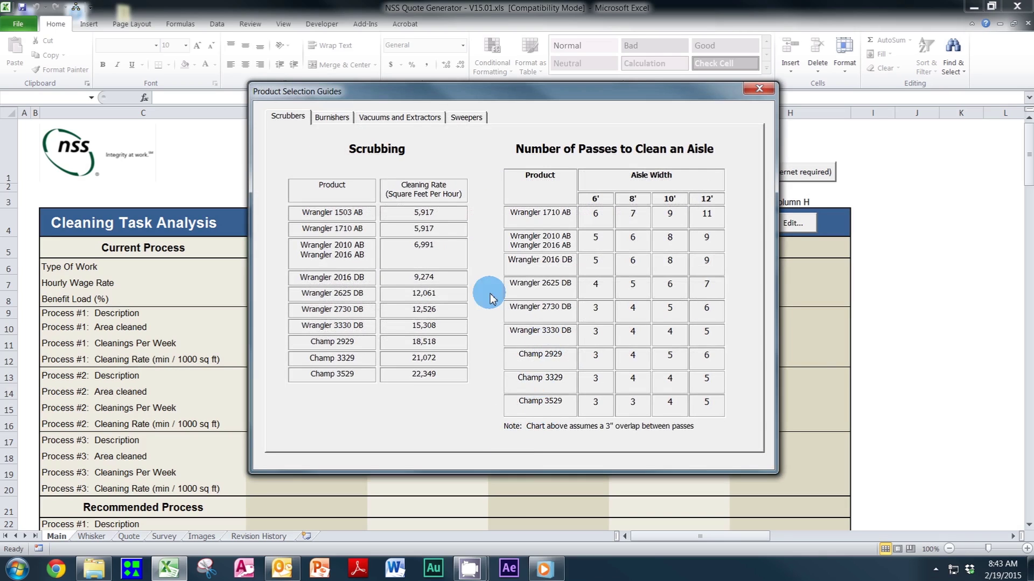
pyautogui.click(330, 123)
pyautogui.click(409, 118)
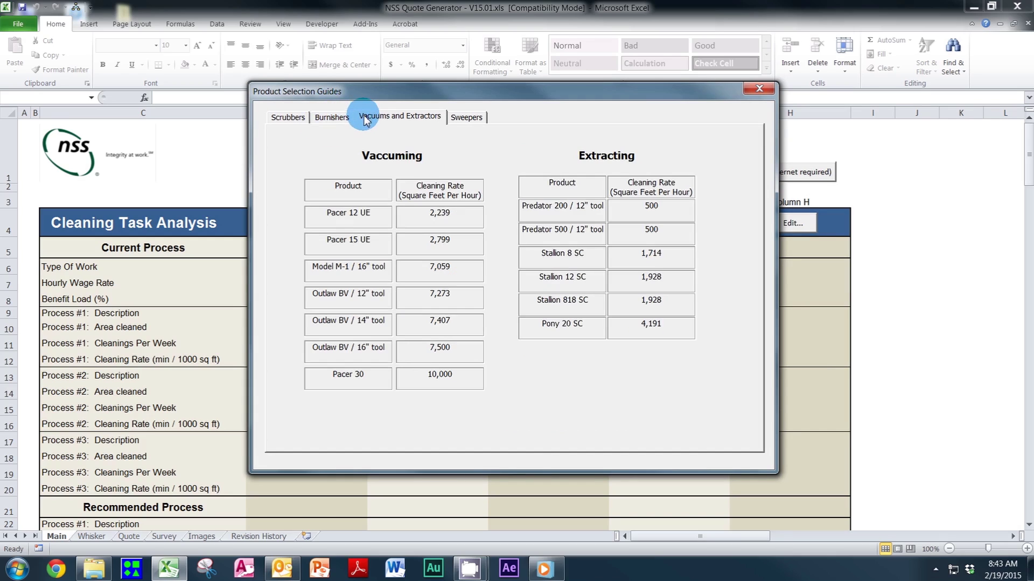
pyautogui.click(465, 120)
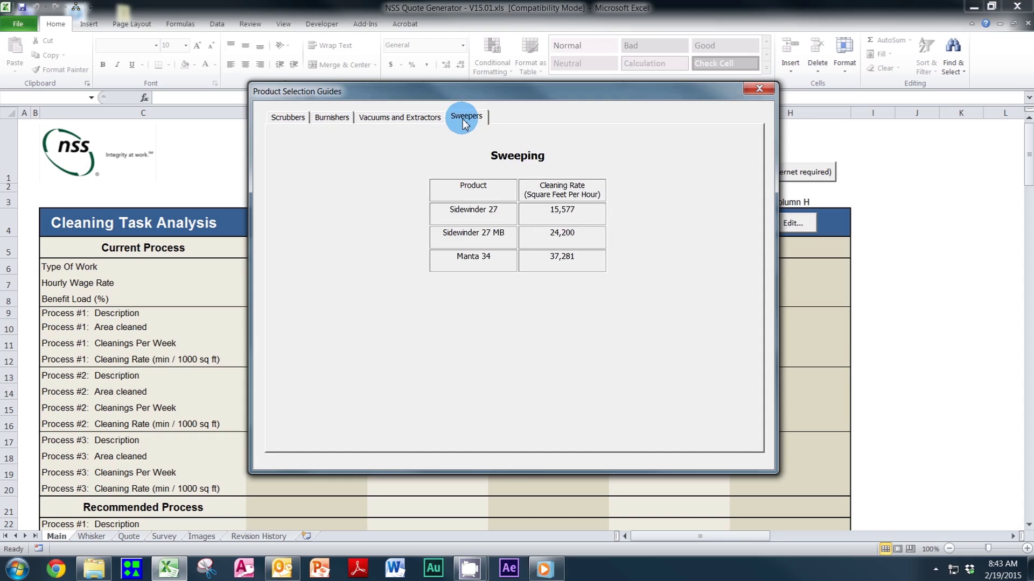
pyautogui.click(401, 118)
pyautogui.click(333, 120)
pyautogui.click(301, 122)
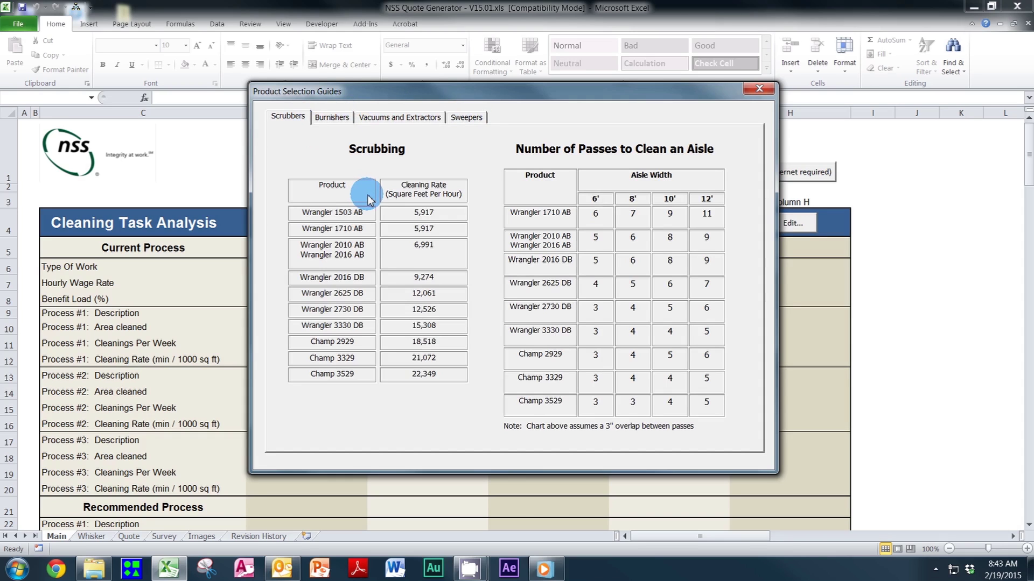
pyautogui.click(758, 89)
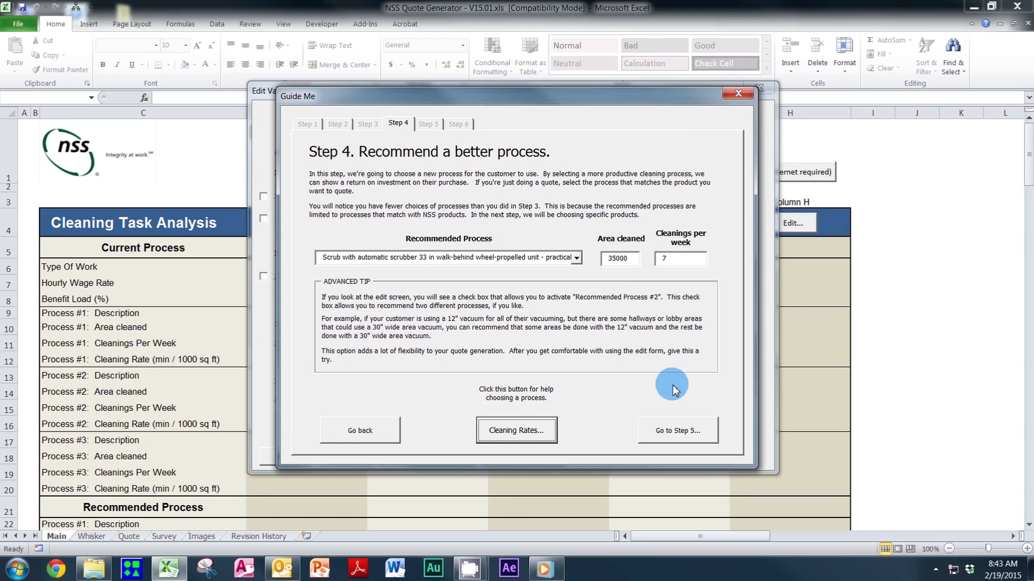
# Choose the Wrangler 3330 DB with Pad Driver, 350 AH, Curved Squeegee (3302278) as recommended equipment and review its price and quantity fields
pyautogui.click(679, 431)
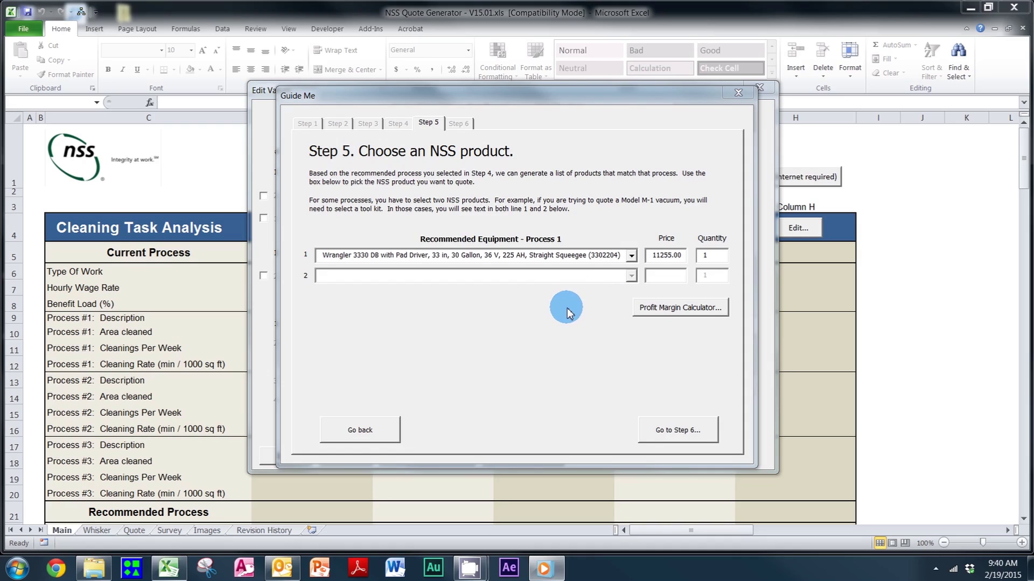
pyautogui.click(630, 256)
pyautogui.scroll(-1, 635, 293)
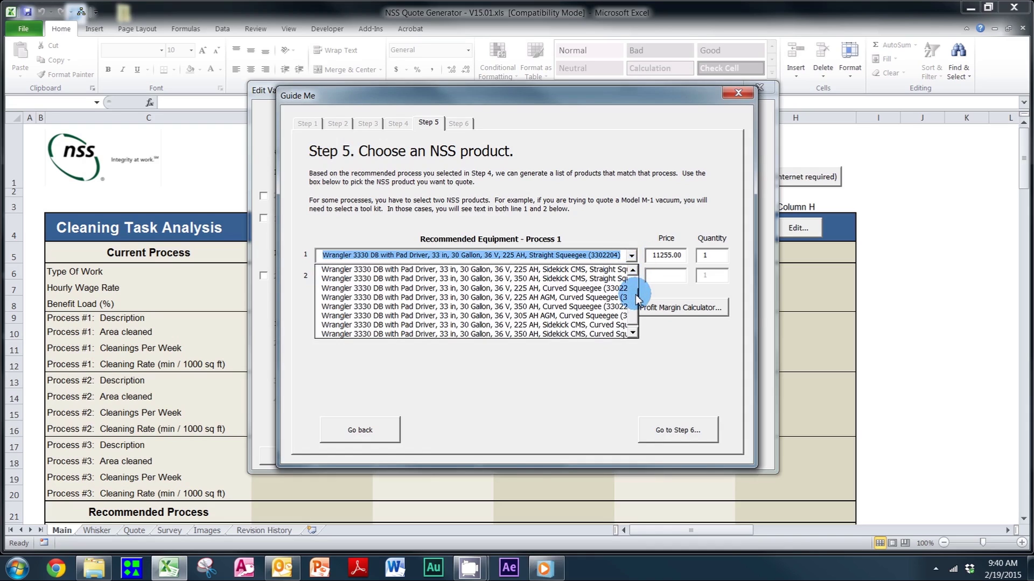
pyautogui.scroll(1, 635, 302)
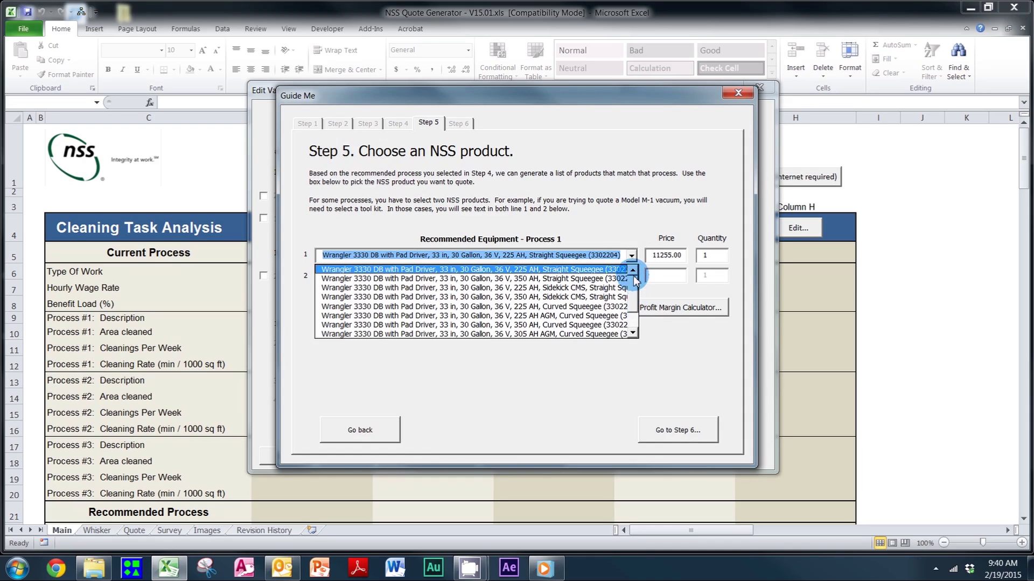
pyautogui.moveTo(634, 294)
pyautogui.mouseDown()
pyautogui.moveTo(634, 303)
pyautogui.moveTo(635, 286)
pyautogui.mouseUp()
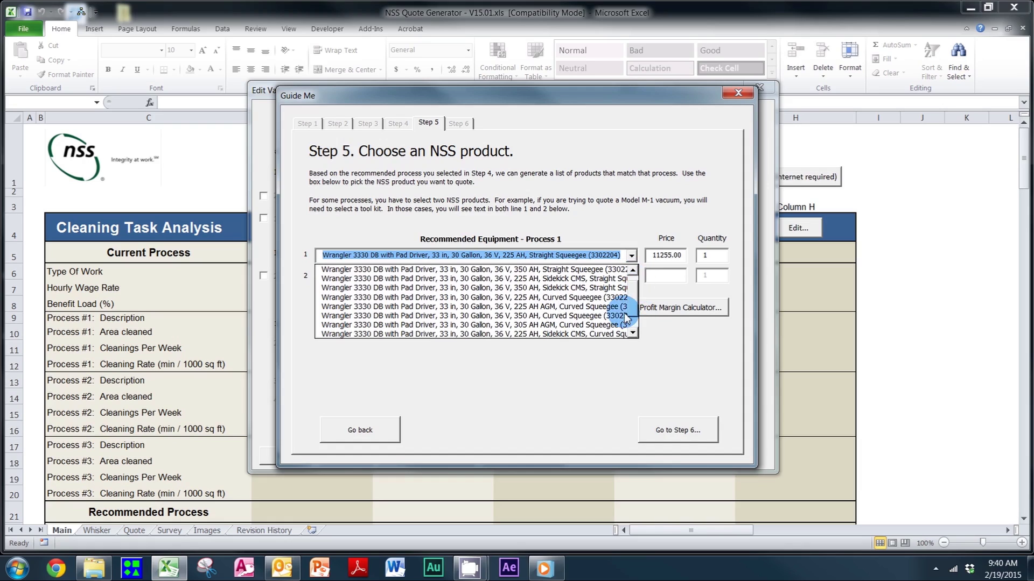
pyautogui.click(516, 318)
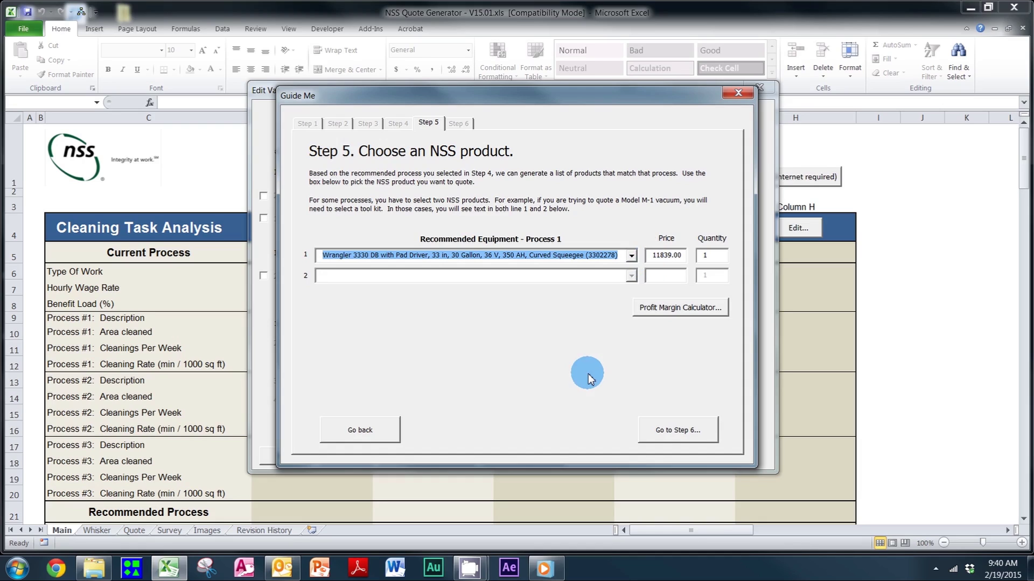
pyautogui.click(673, 259)
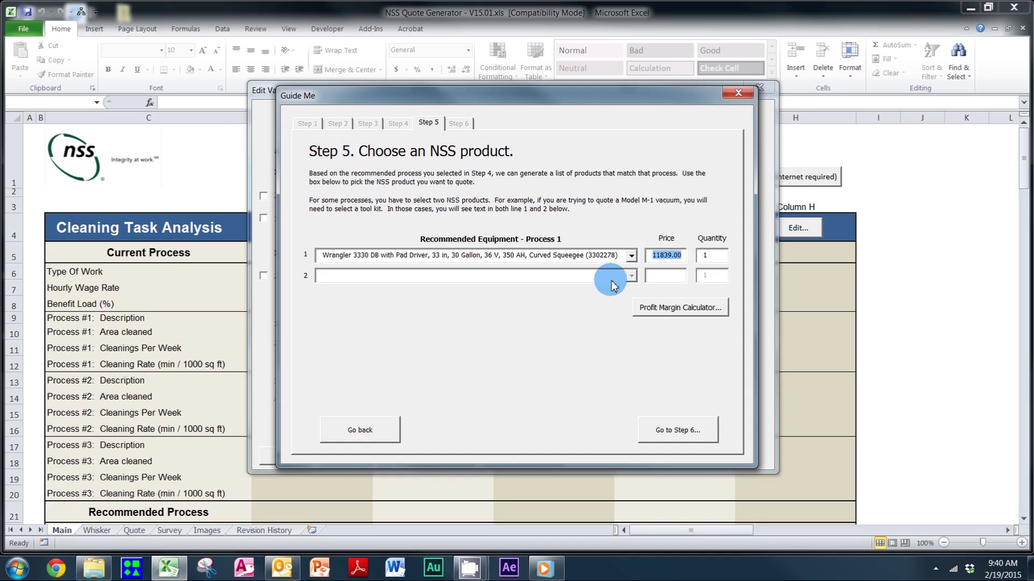
pyautogui.moveTo(599, 326); pyautogui.dragTo(694, 266)
pyautogui.click(715, 254)
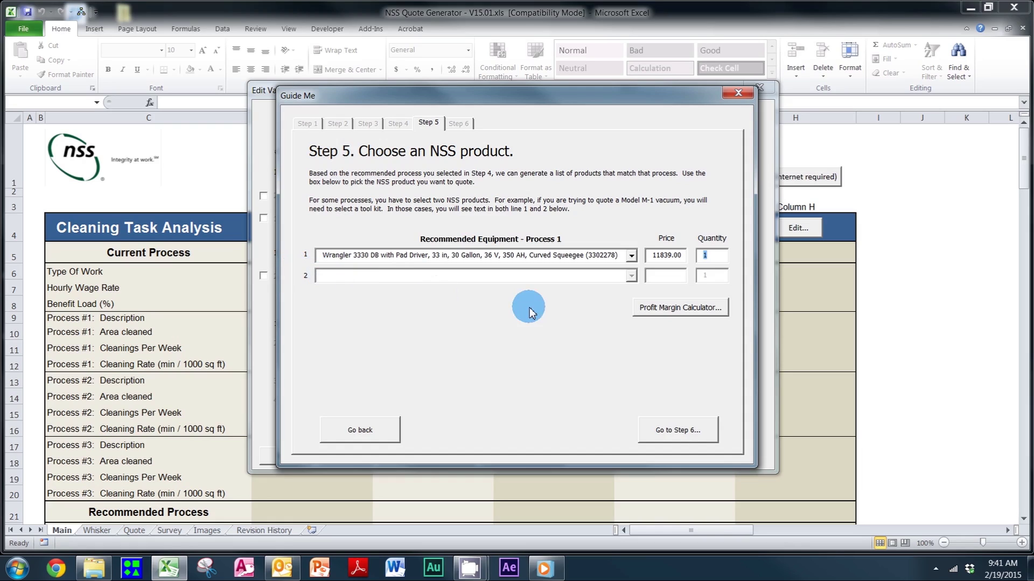
# Calculate the selling price from a 7900 product cost and 28% gross margin, and copy it to Price #1
pyautogui.click(648, 308)
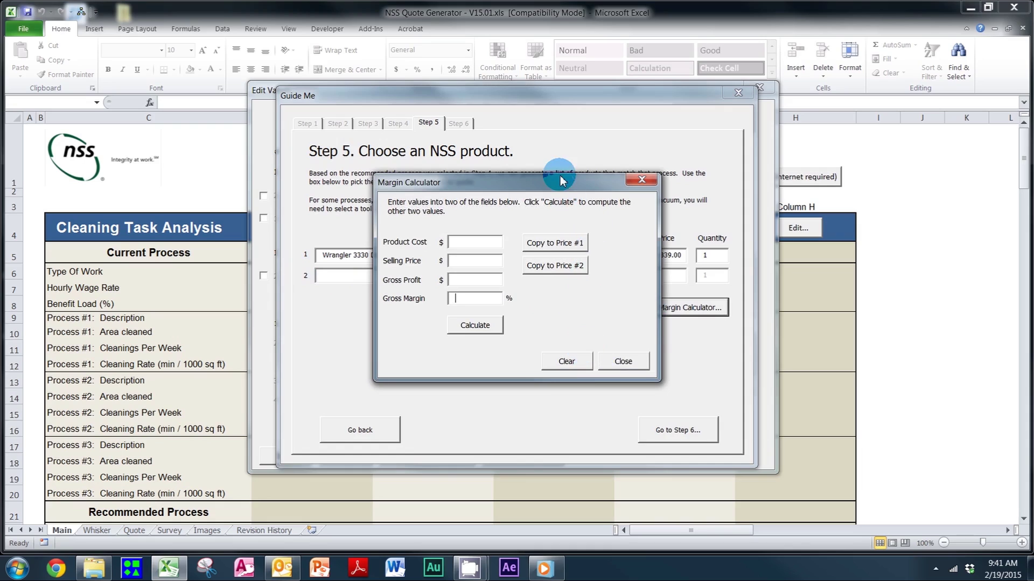
pyautogui.moveTo(555, 184); pyautogui.dragTo(532, 178)
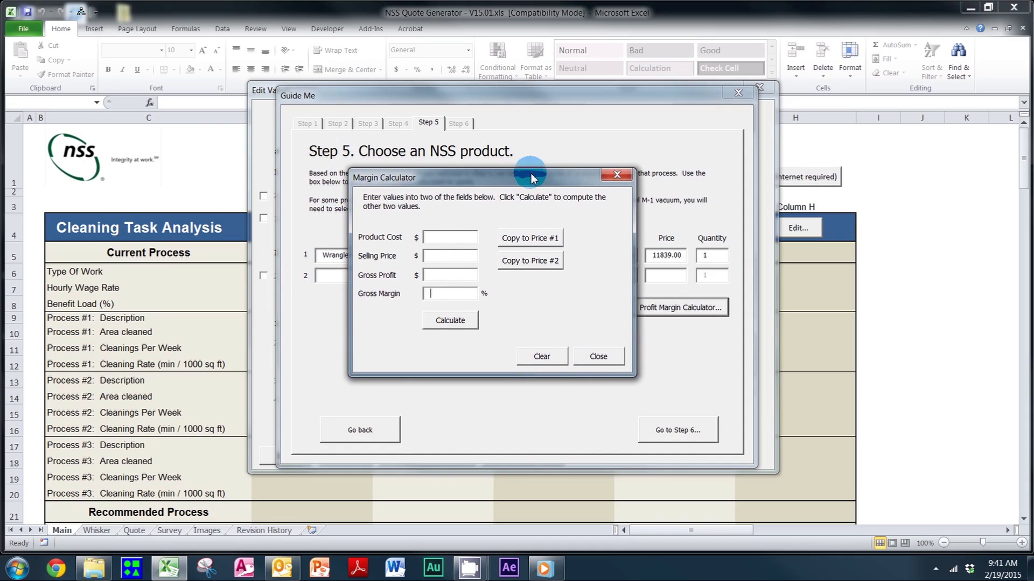
pyautogui.click(441, 293)
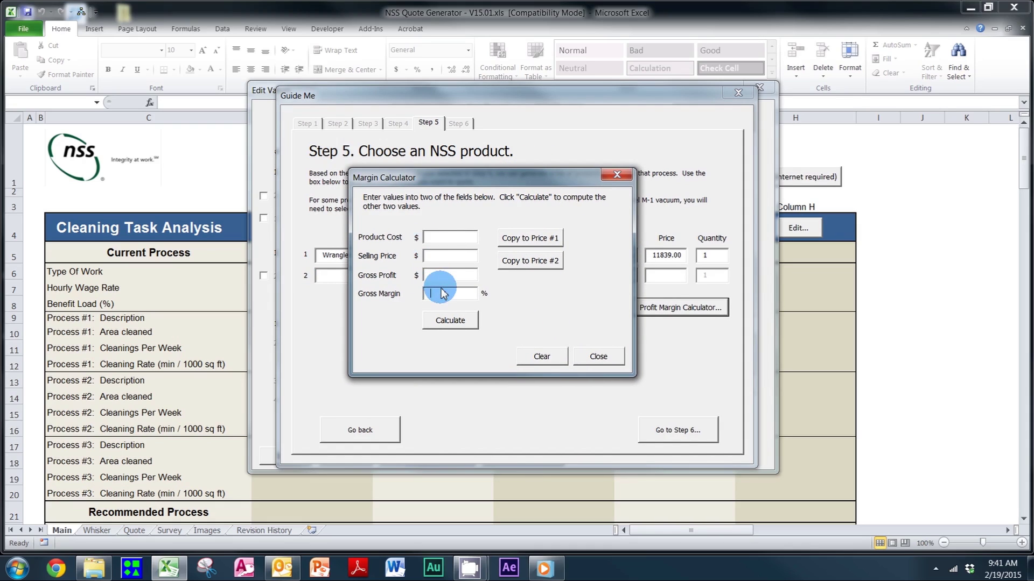
pyautogui.click(451, 321)
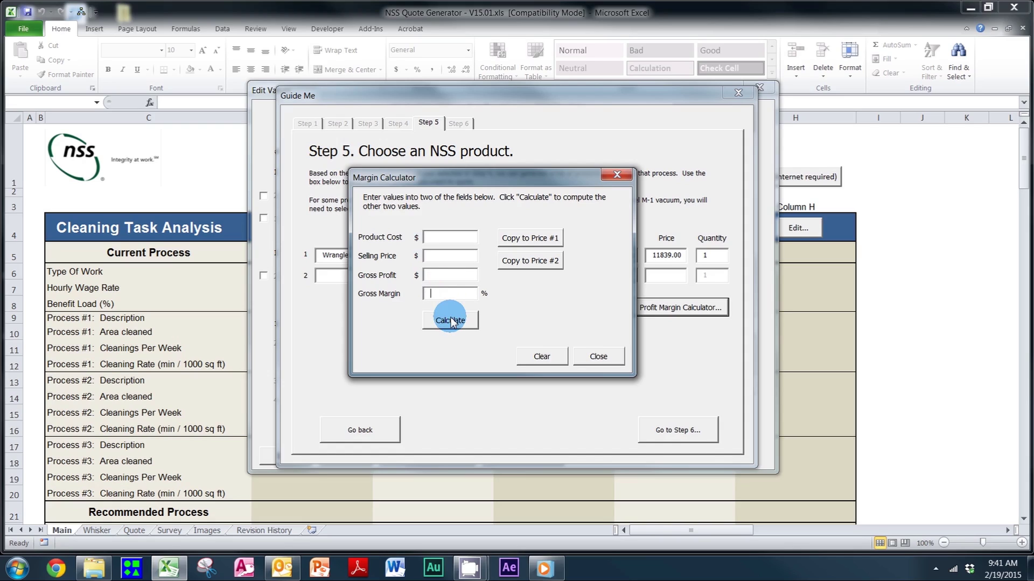
pyautogui.click(453, 242)
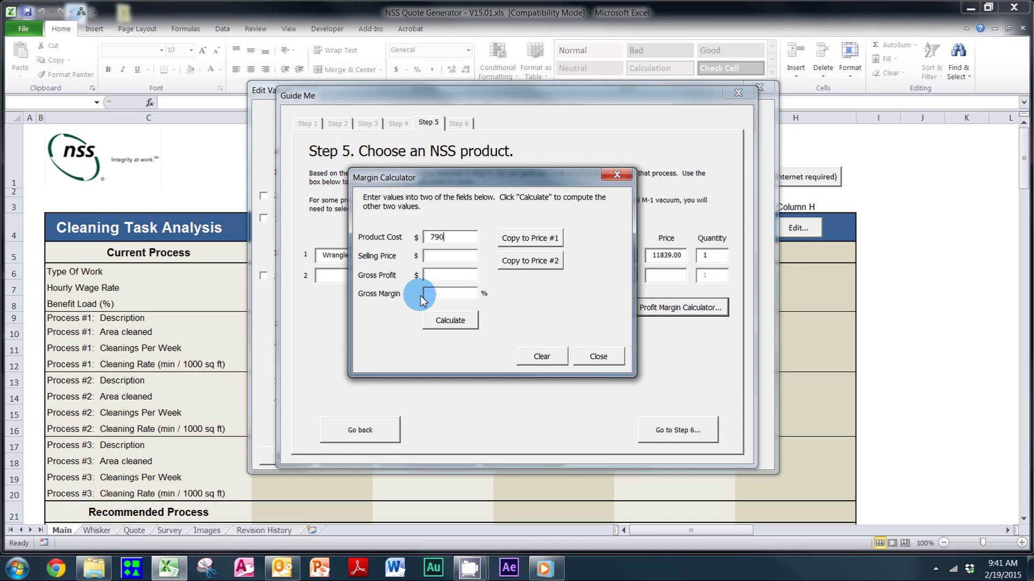
pyautogui.click(425, 297)
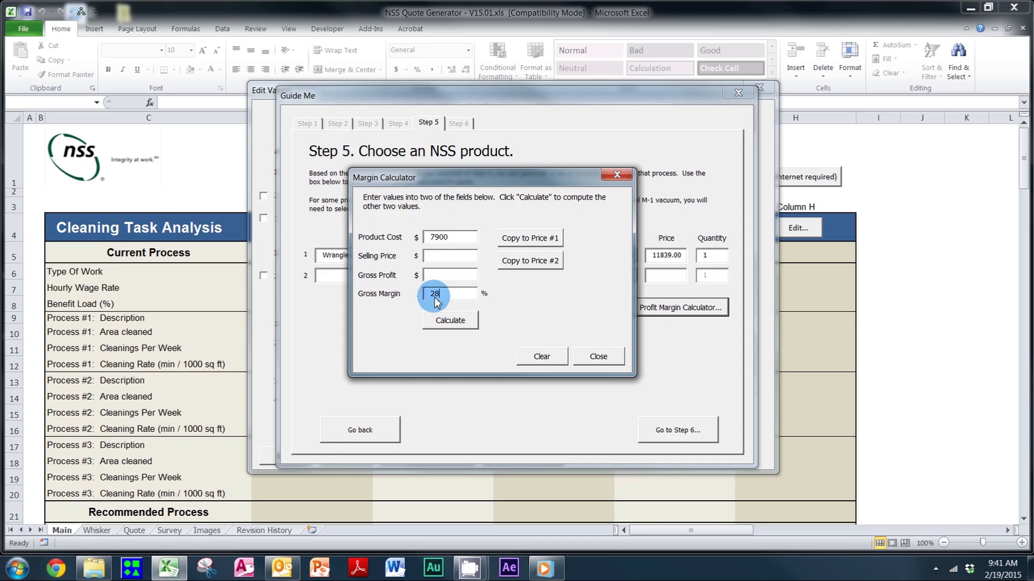
pyautogui.click(454, 329)
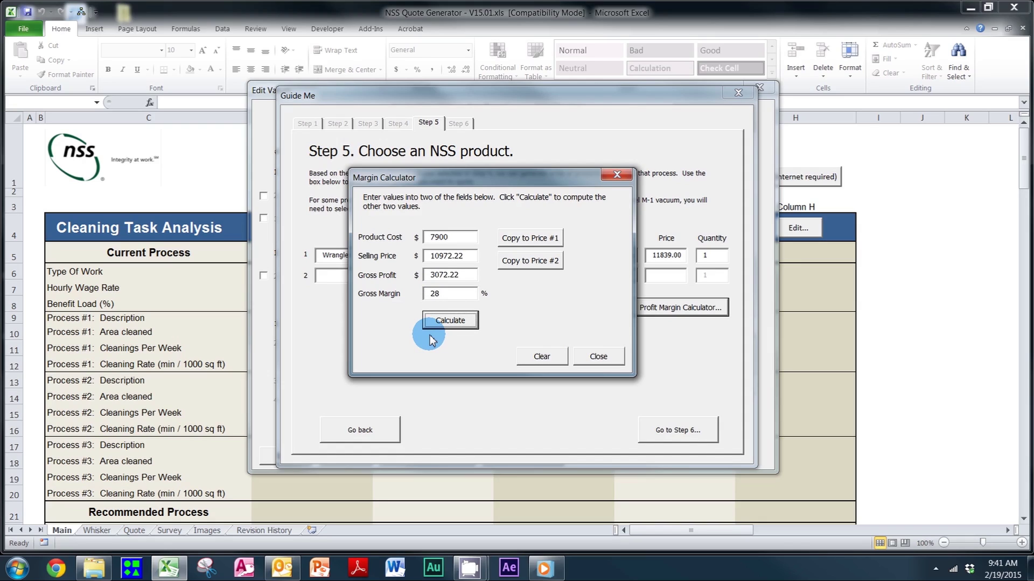
pyautogui.click(509, 238)
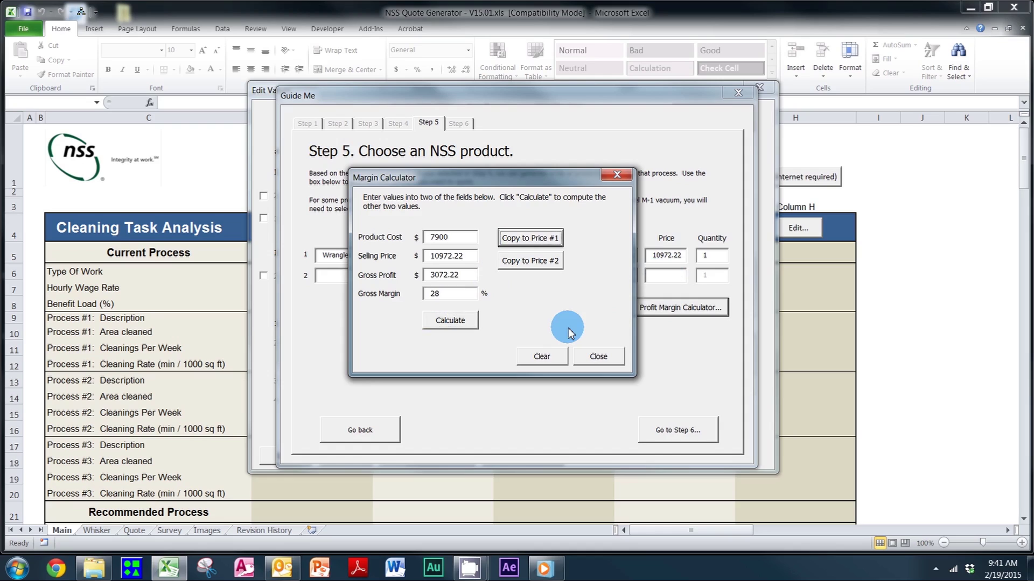
pyautogui.click(596, 355)
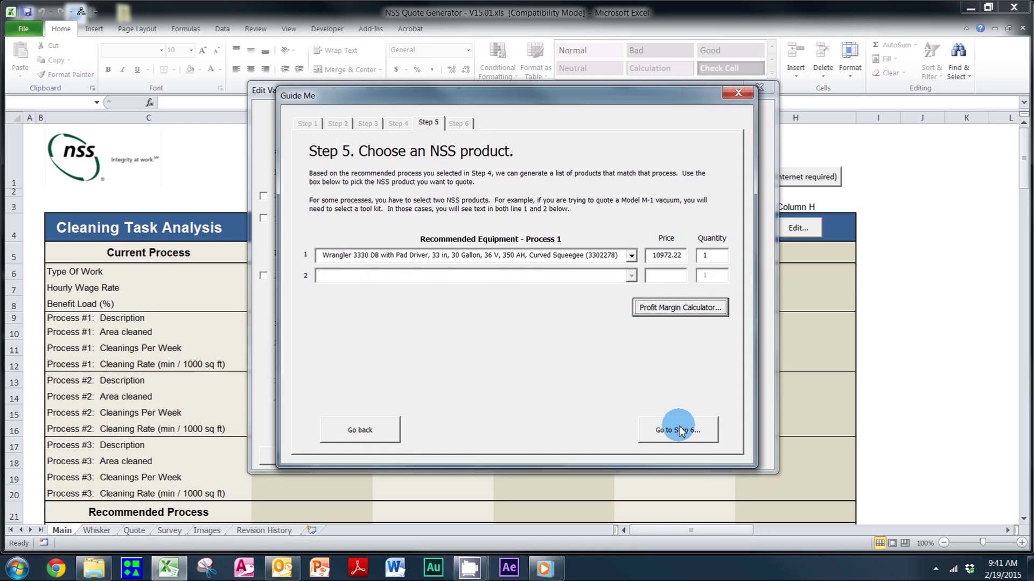
# Add a Preventive Maintenance Program ancillary item priced at 250 and freight of 100, finish the guide and save the edit form
pyautogui.click(673, 429)
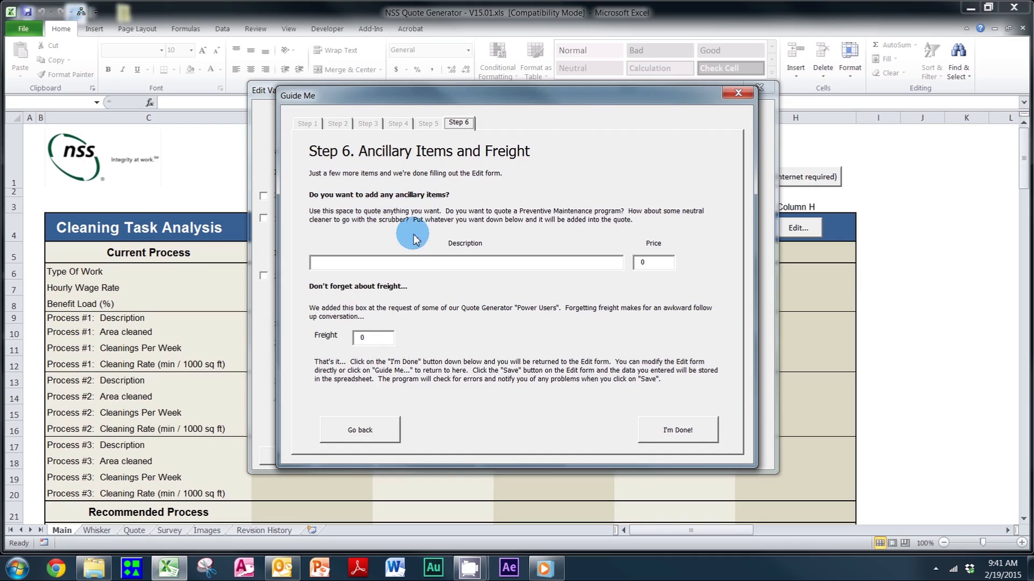
pyautogui.click(393, 262)
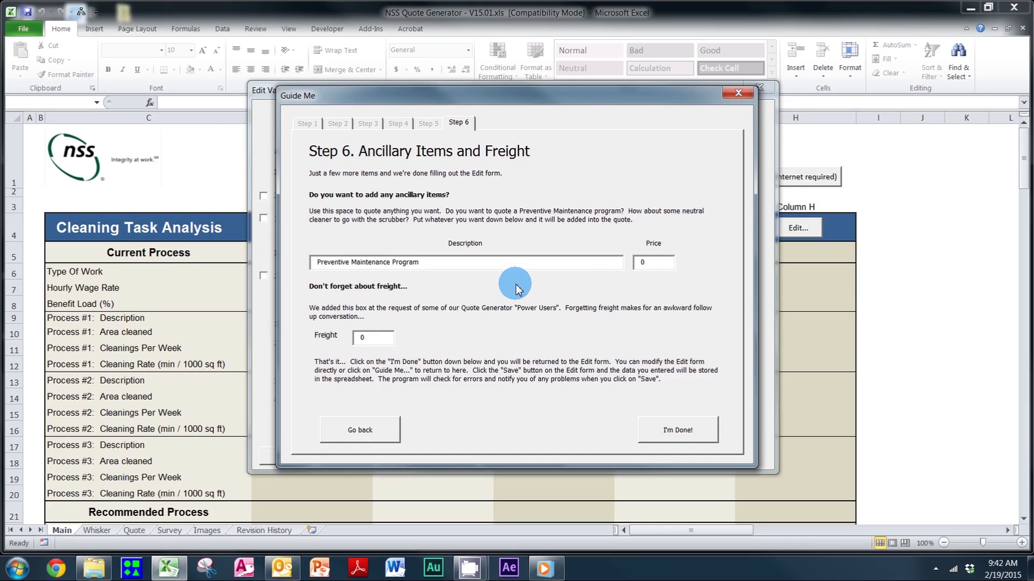
pyautogui.click(641, 262)
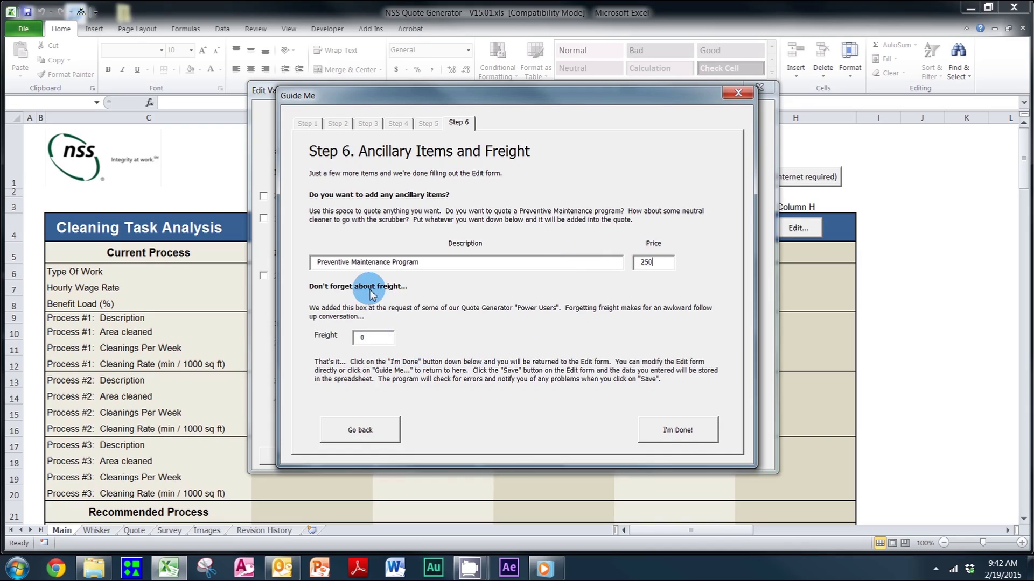
pyautogui.click(371, 338)
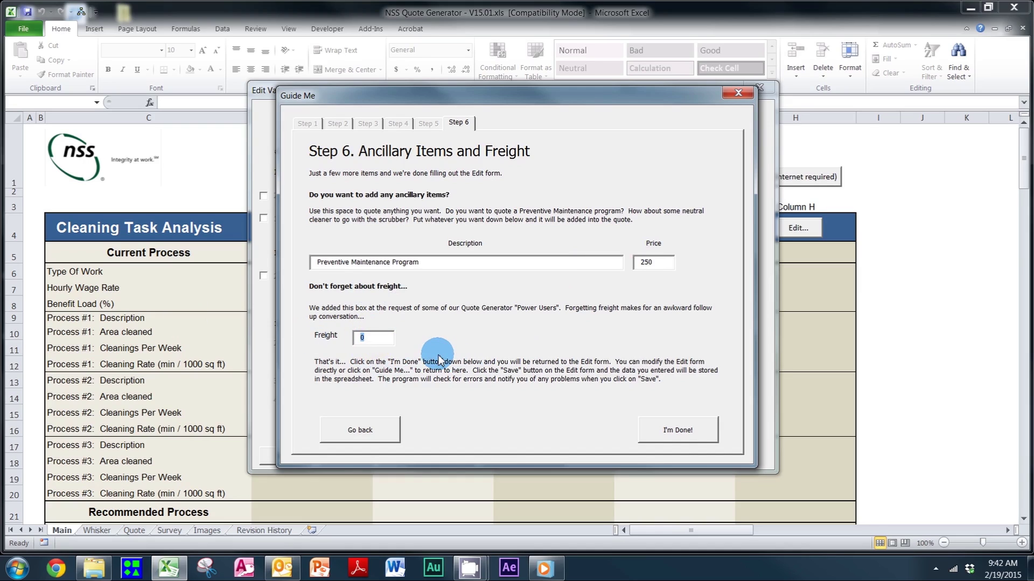
pyautogui.click(690, 430)
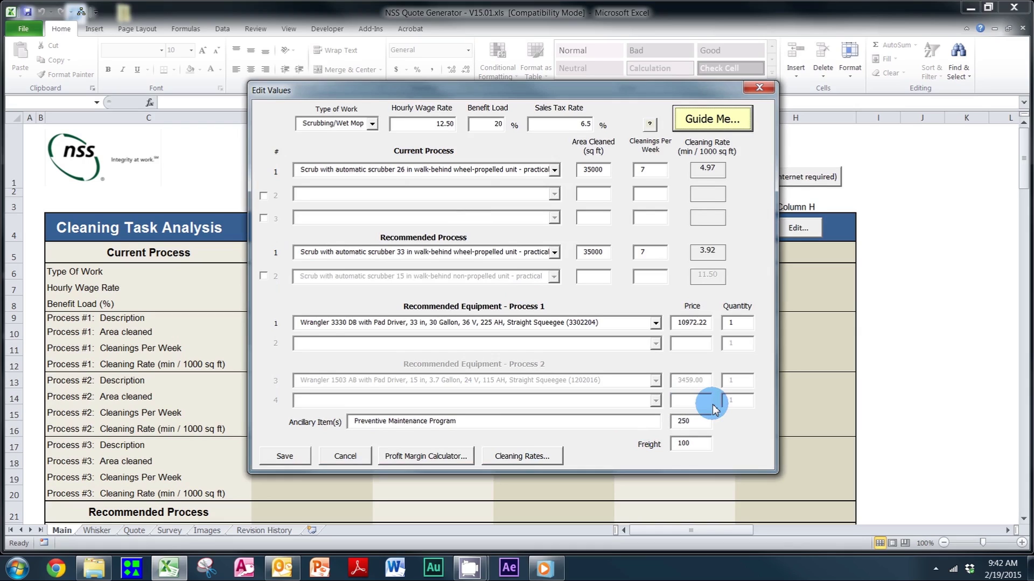
pyautogui.click(284, 456)
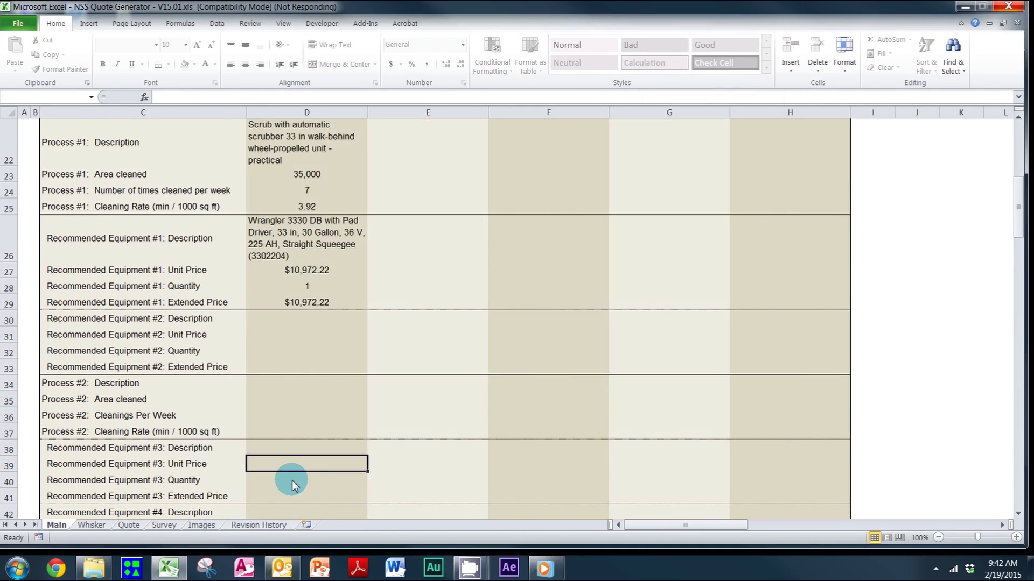
# Review column D's saved task entries and the labor costs, equipment price, freight, ancillary price and sales tax in the Financial Analysis
pyautogui.scroll(18, 258, 361)
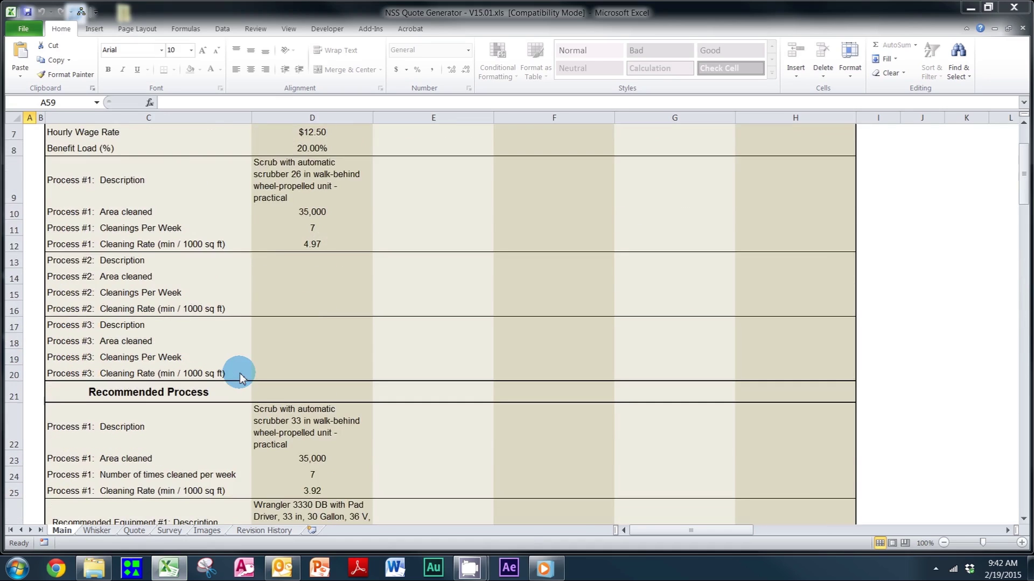
pyautogui.scroll(-2, 239, 378)
pyautogui.scroll(-5, 240, 378)
pyautogui.scroll(-7, 233, 392)
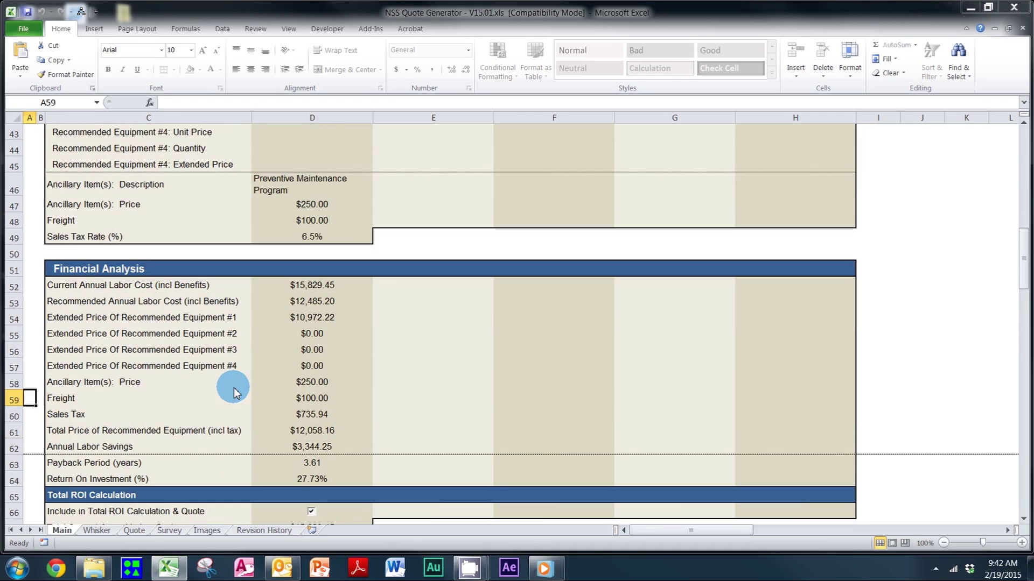
pyautogui.scroll(-1, 234, 392)
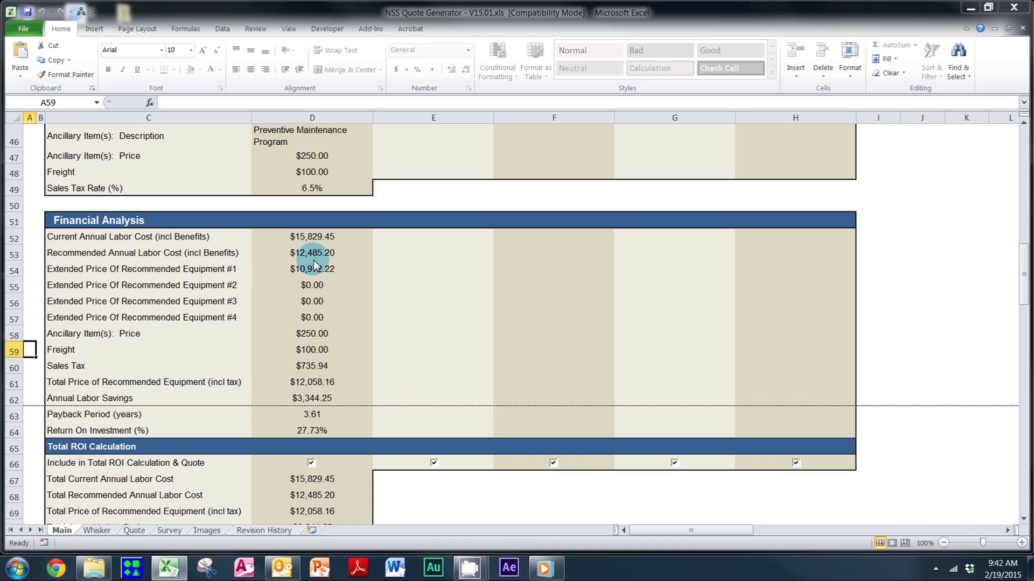
pyautogui.click(308, 237)
pyautogui.click(312, 253)
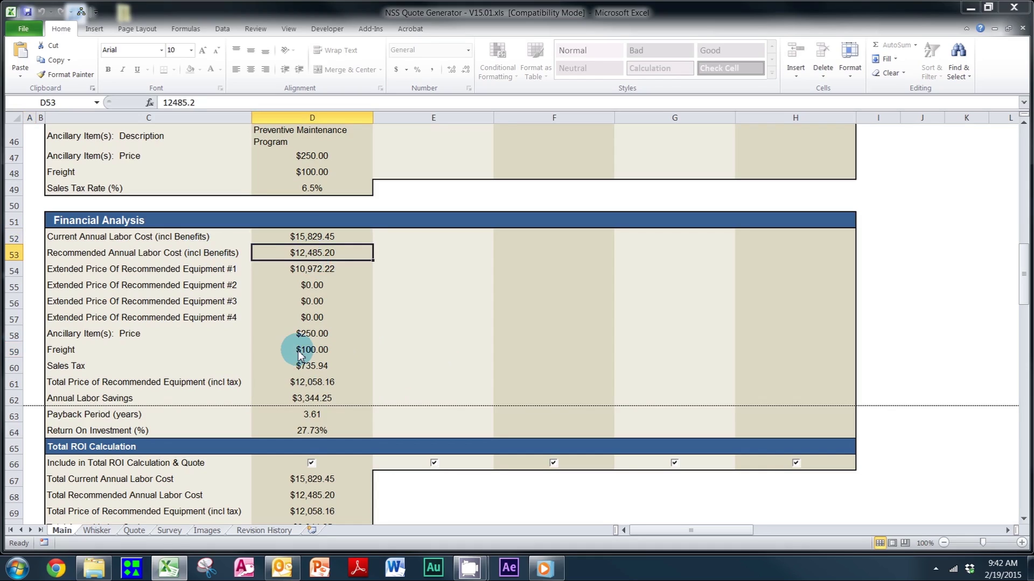
pyautogui.click(295, 272)
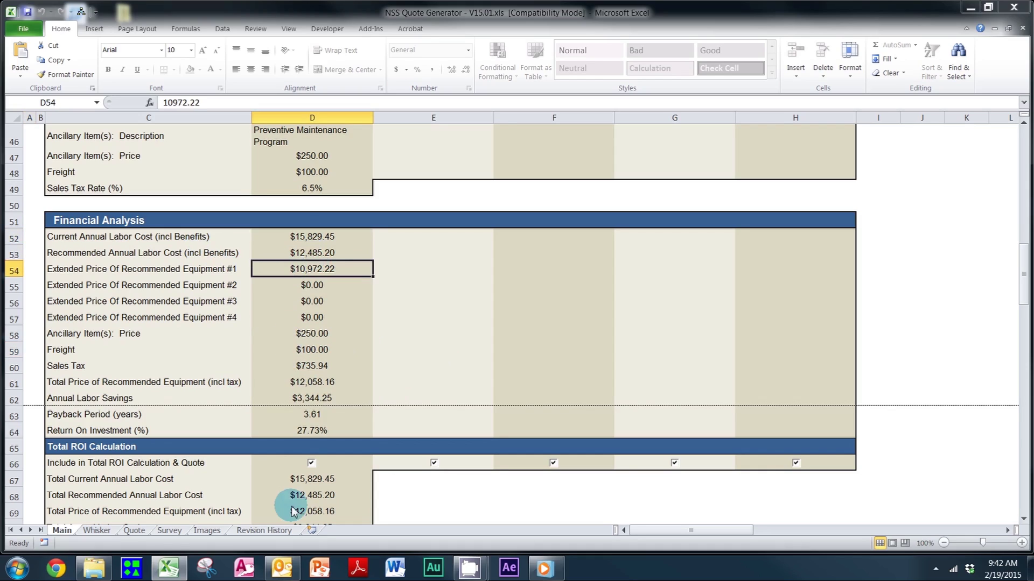
pyautogui.click(300, 350)
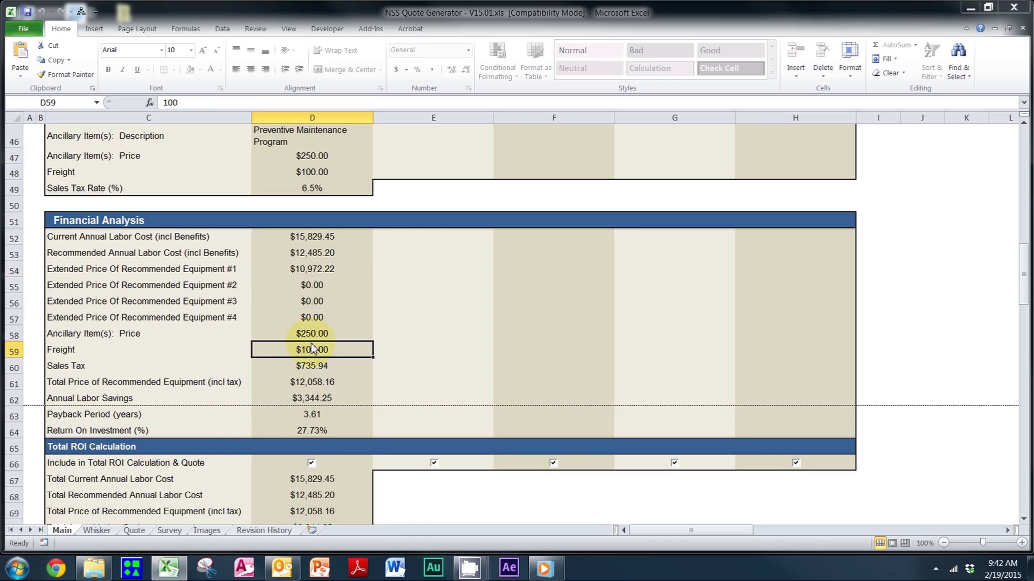
pyautogui.click(302, 332)
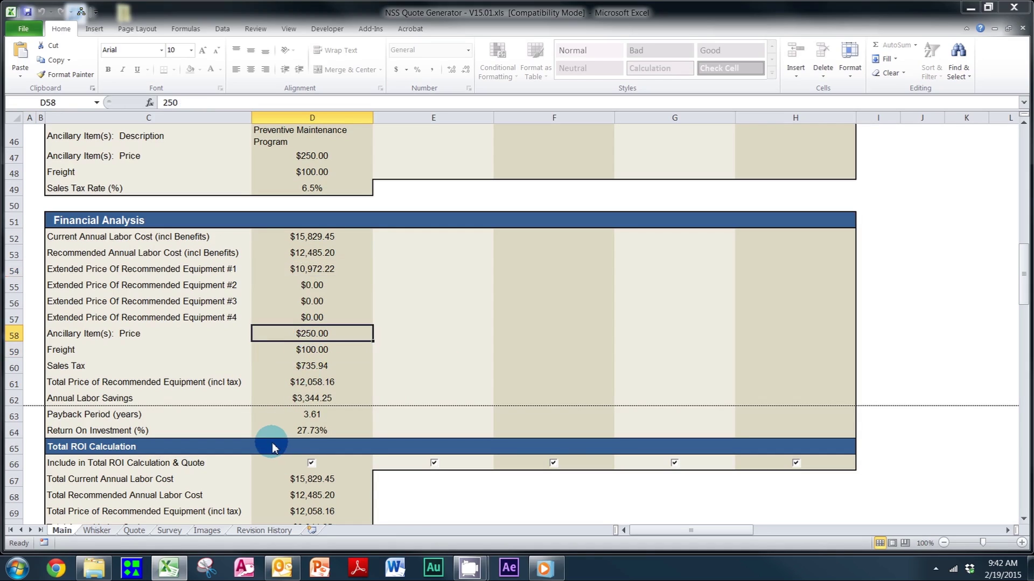
pyautogui.click(305, 370)
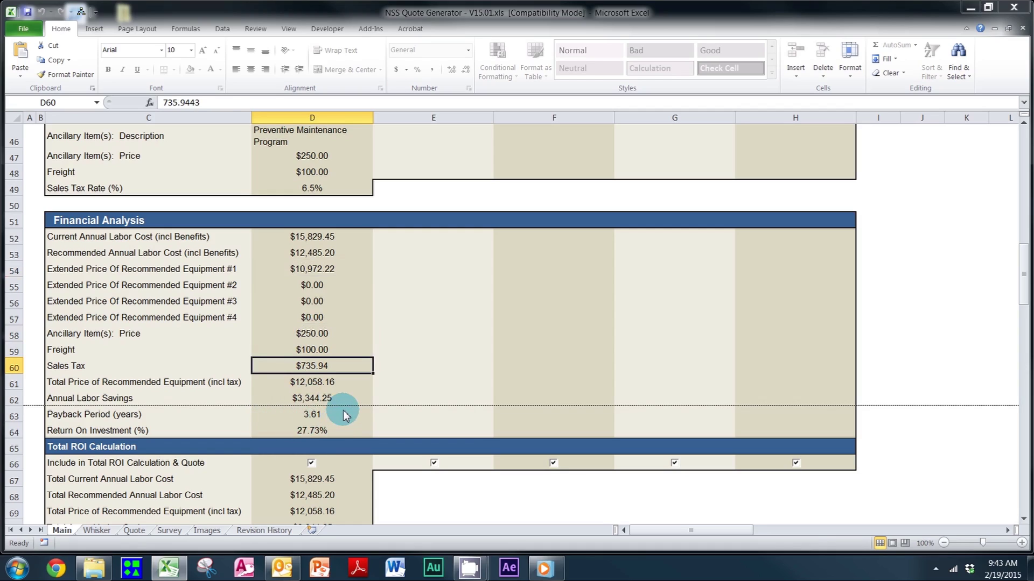
# Examine column D's payback period, total price, annual labor savings and return on investment, plus the total ROI and lease payment calculations
pyautogui.moveTo(345, 412); pyautogui.dragTo(341, 430)
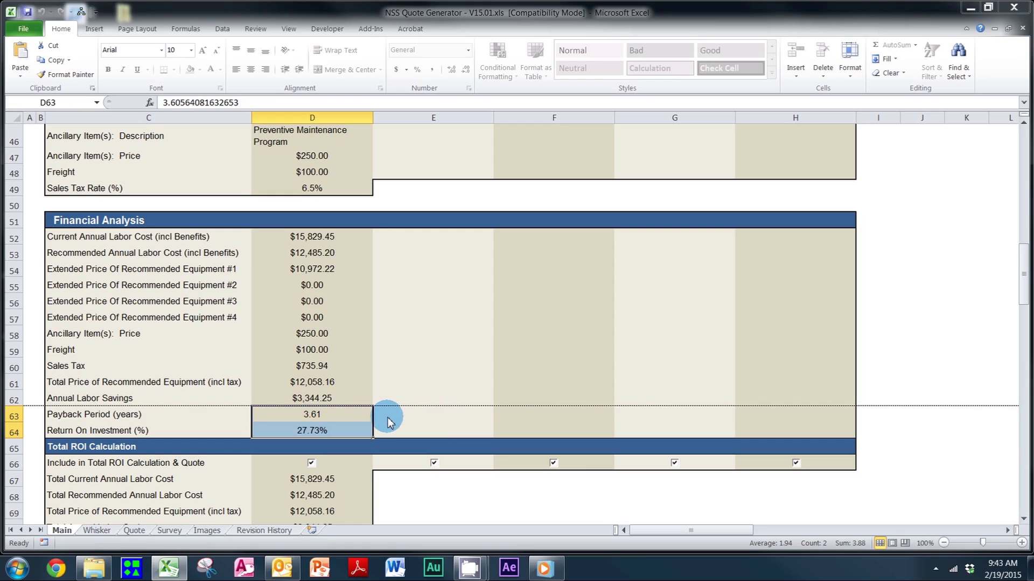
pyautogui.click(364, 418)
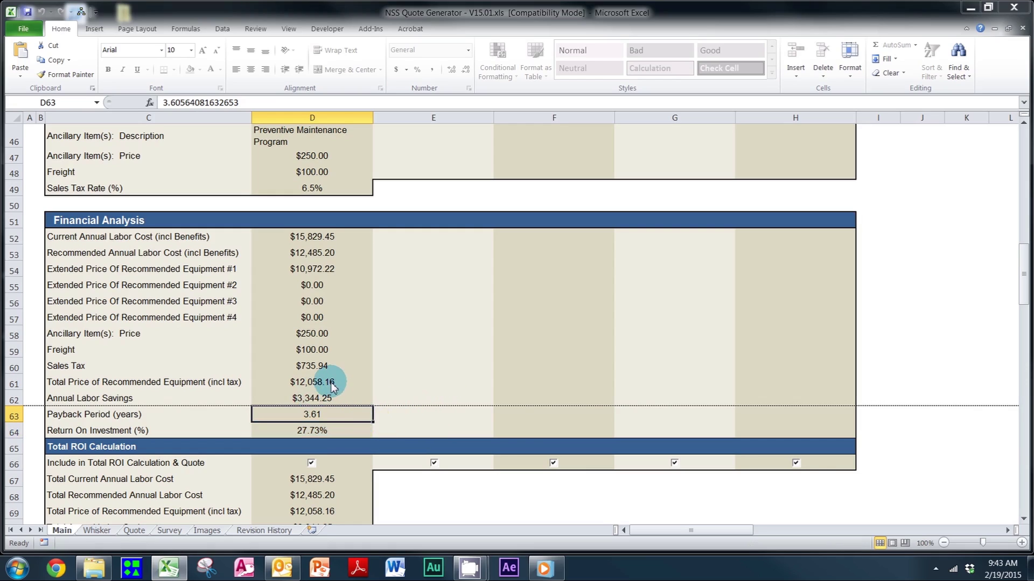
pyautogui.click(301, 384)
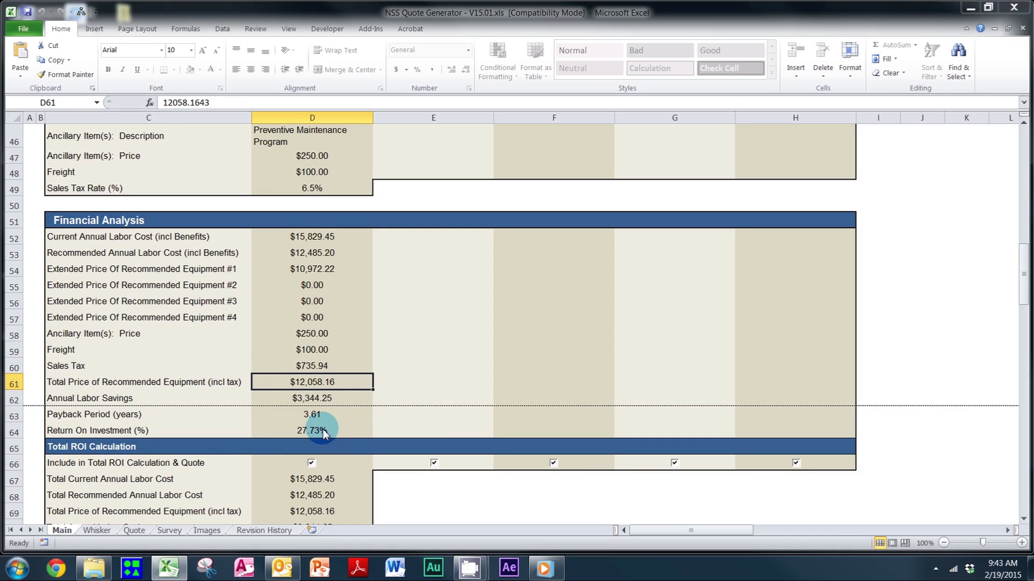
pyautogui.click(322, 399)
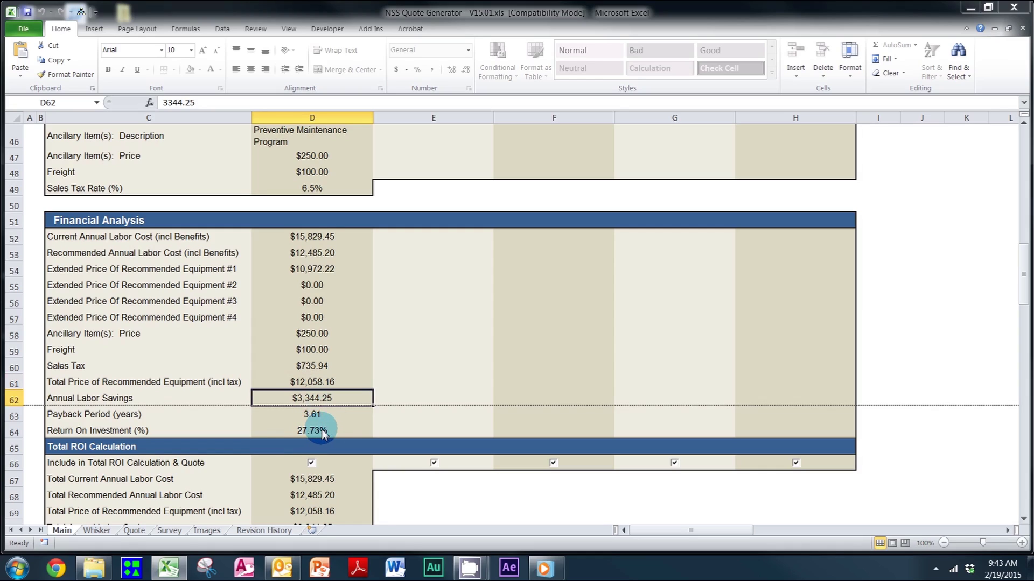
pyautogui.click(313, 429)
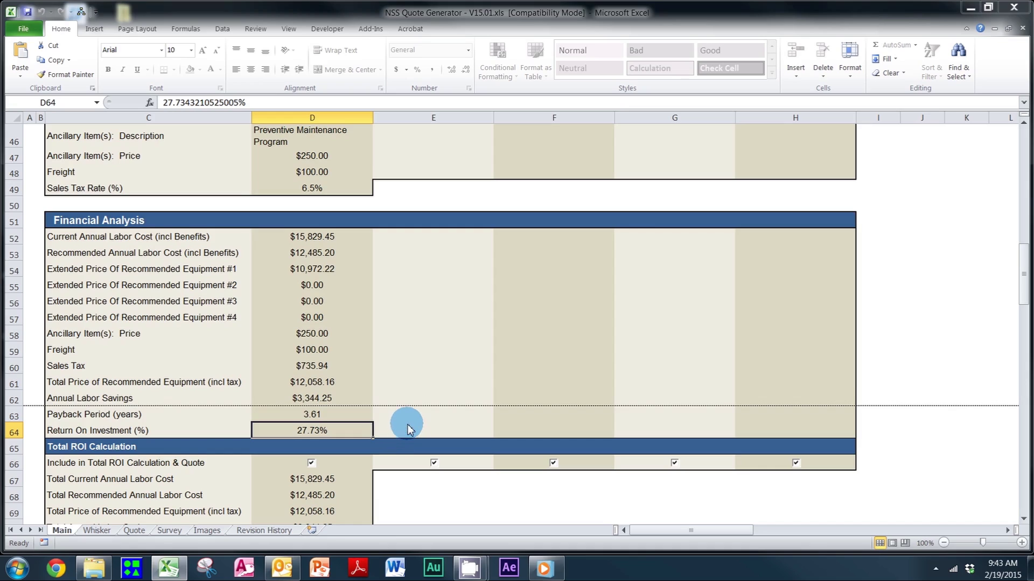
pyautogui.scroll(-1, 405, 430)
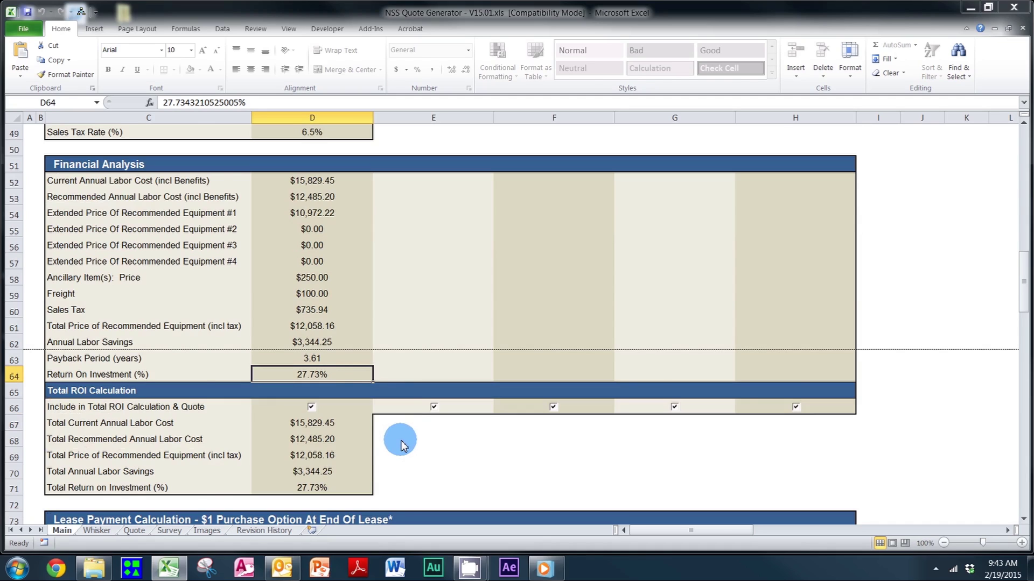
pyautogui.scroll(-3, 403, 444)
pyautogui.scroll(-3, 403, 444)
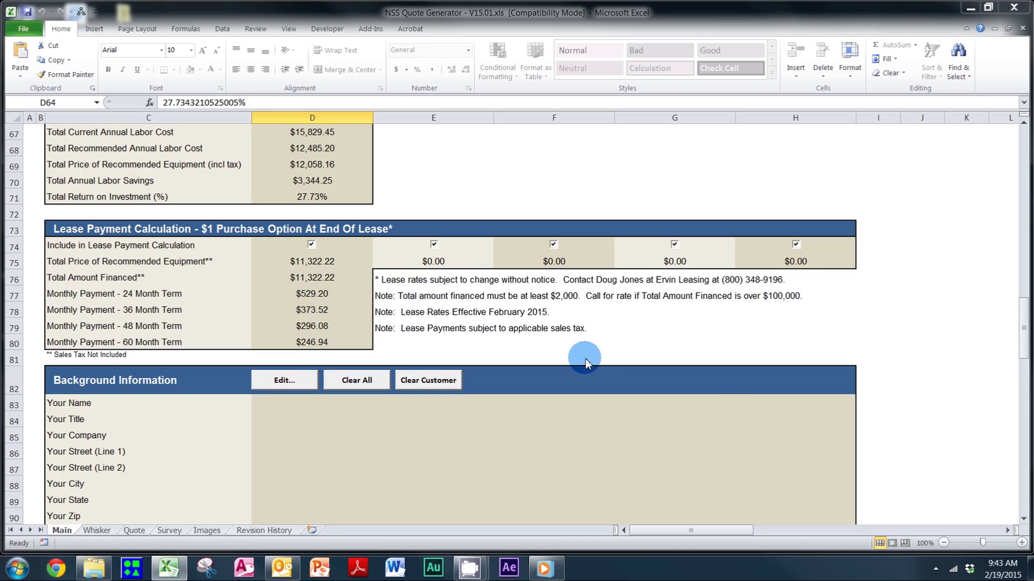
pyautogui.scroll(-3, 569, 336)
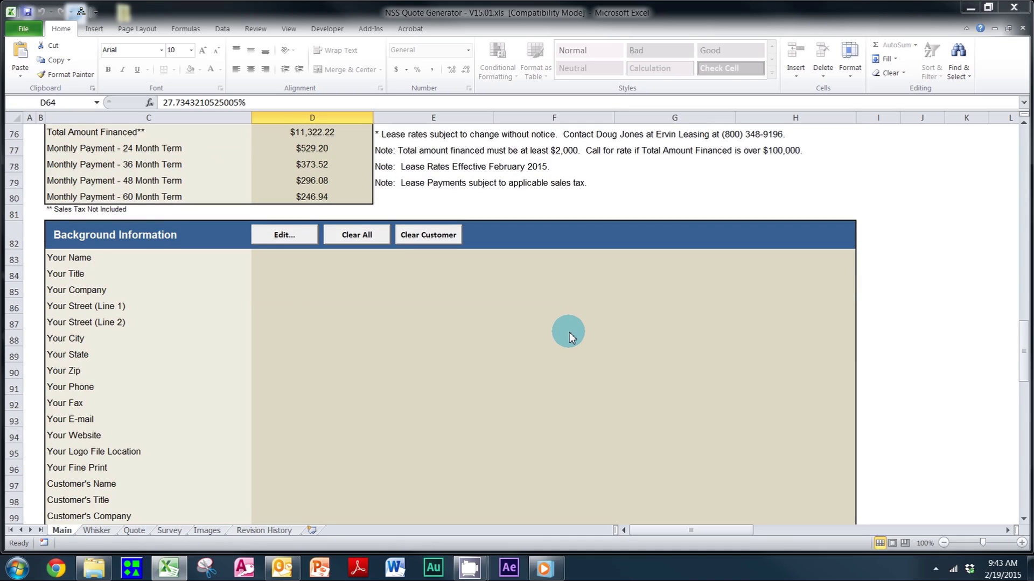
pyautogui.scroll(-3, 570, 337)
pyautogui.scroll(-2, 453, 364)
pyautogui.scroll(5, 456, 359)
pyautogui.click(307, 237)
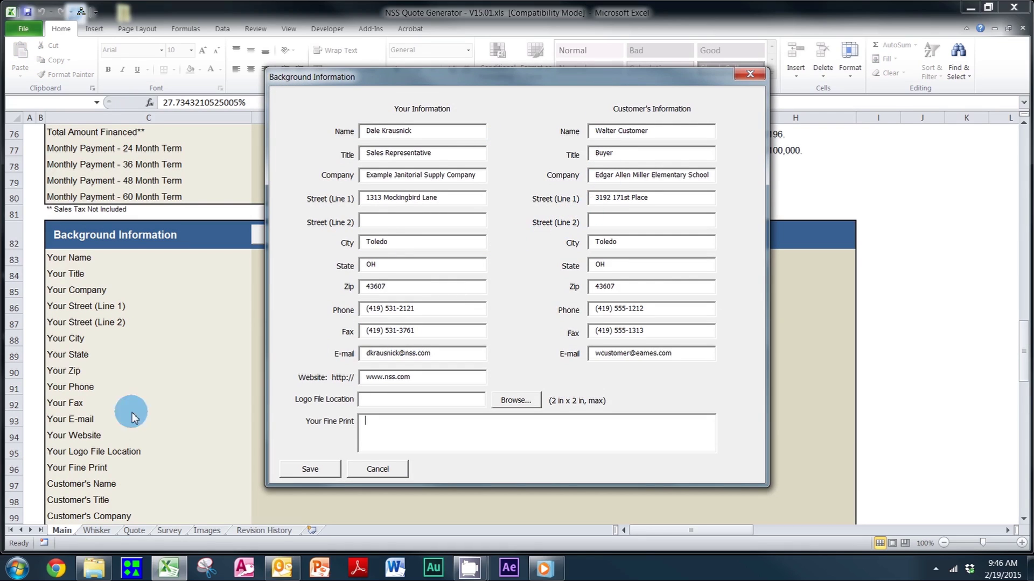
pyautogui.hotkey('alt', 'Tab')
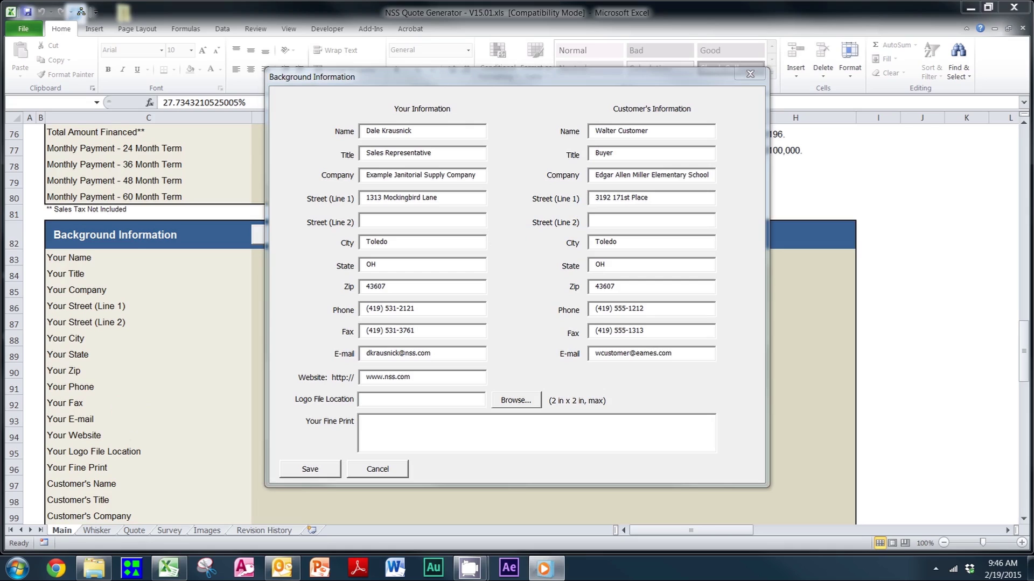
# Set the logo file location to Example Logo.jpg from the 150212, Quote Generator Tutorial folder
pyautogui.click(393, 400)
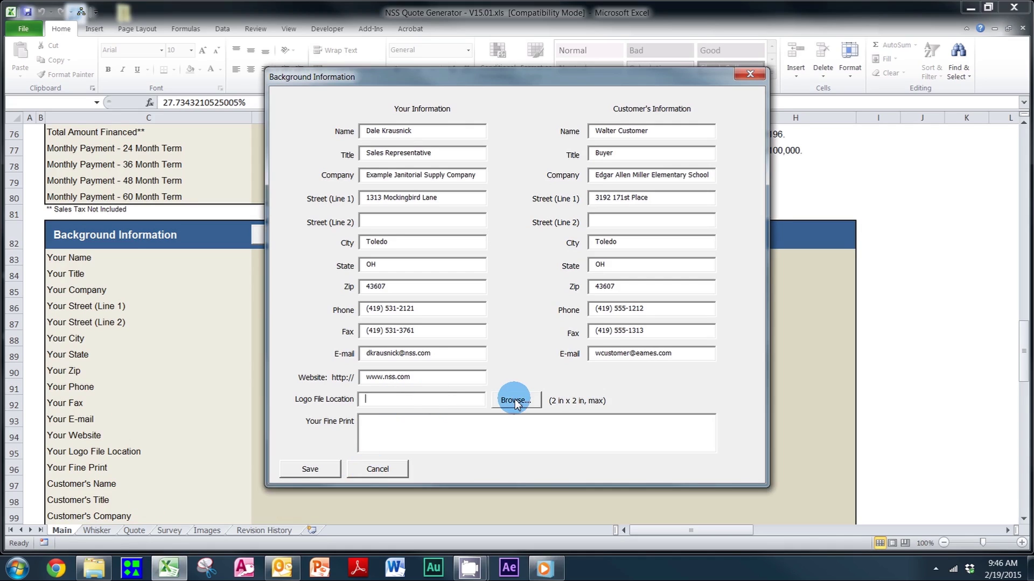
pyautogui.click(515, 402)
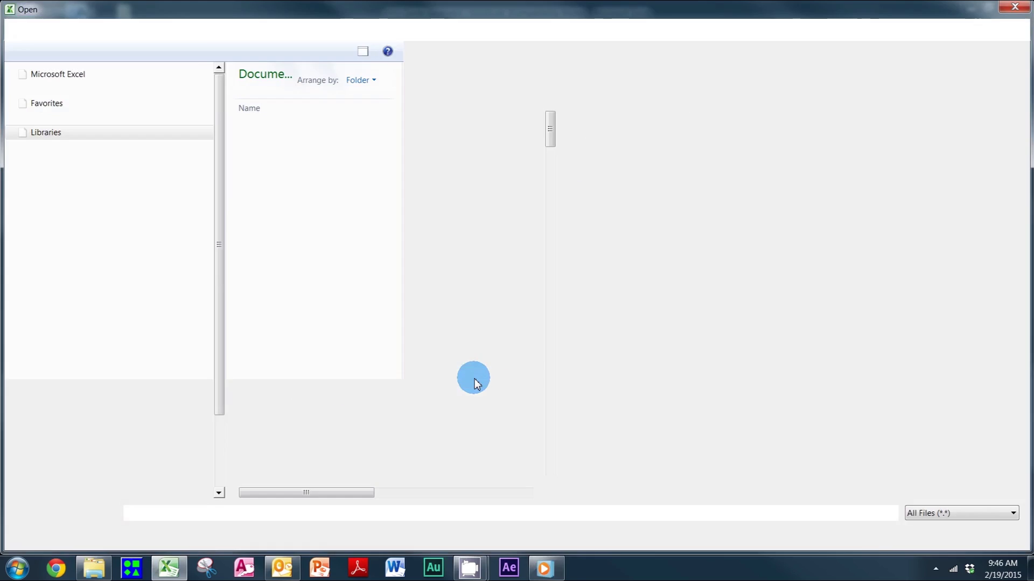
pyautogui.click(127, 134)
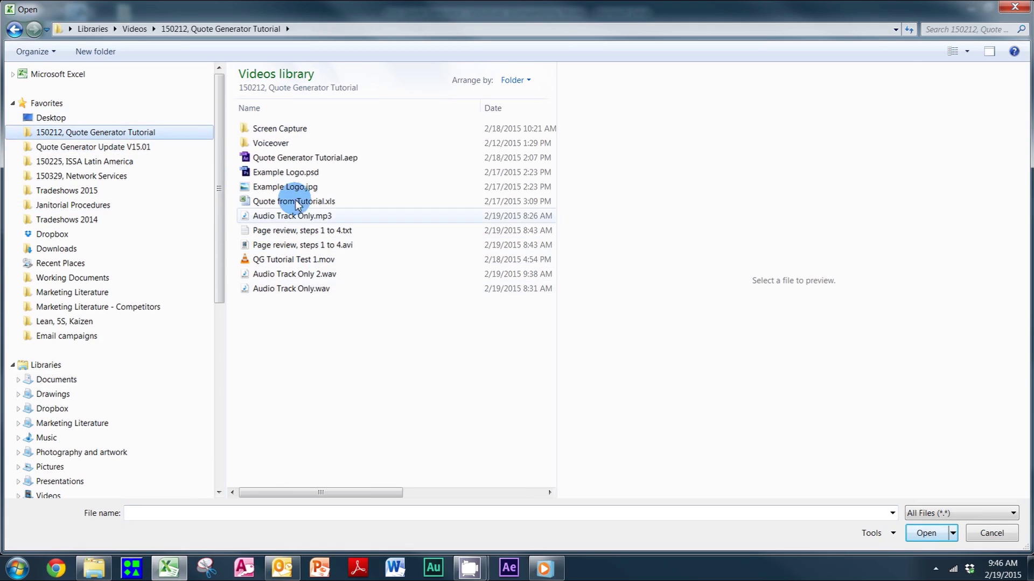
pyautogui.click(283, 190)
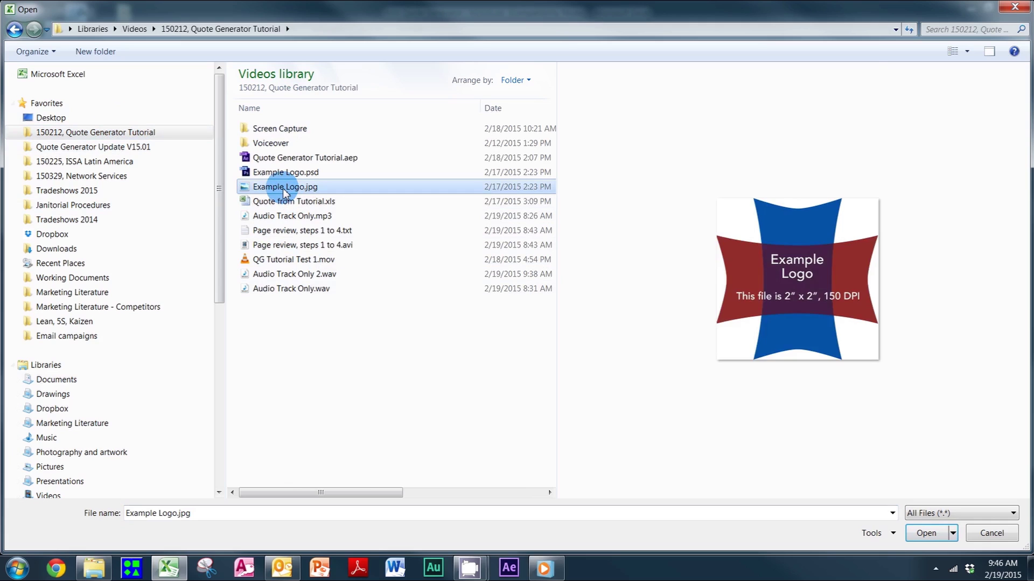
pyautogui.doubleClick(284, 190)
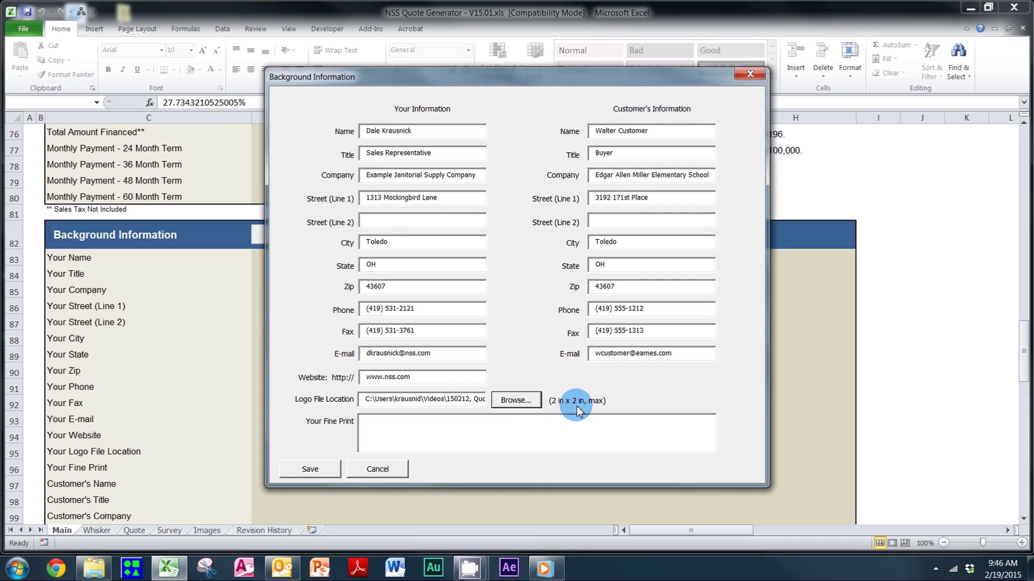
# Enter the fine print "Valid for 30 days." and save the background information
pyautogui.click(490, 428)
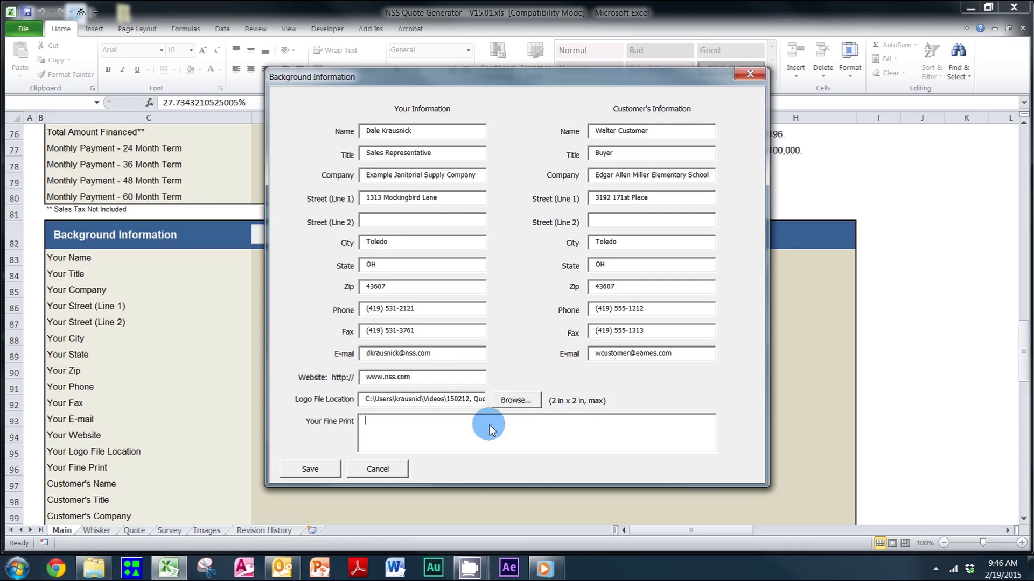
pyautogui.write('Valid for 30 days.')
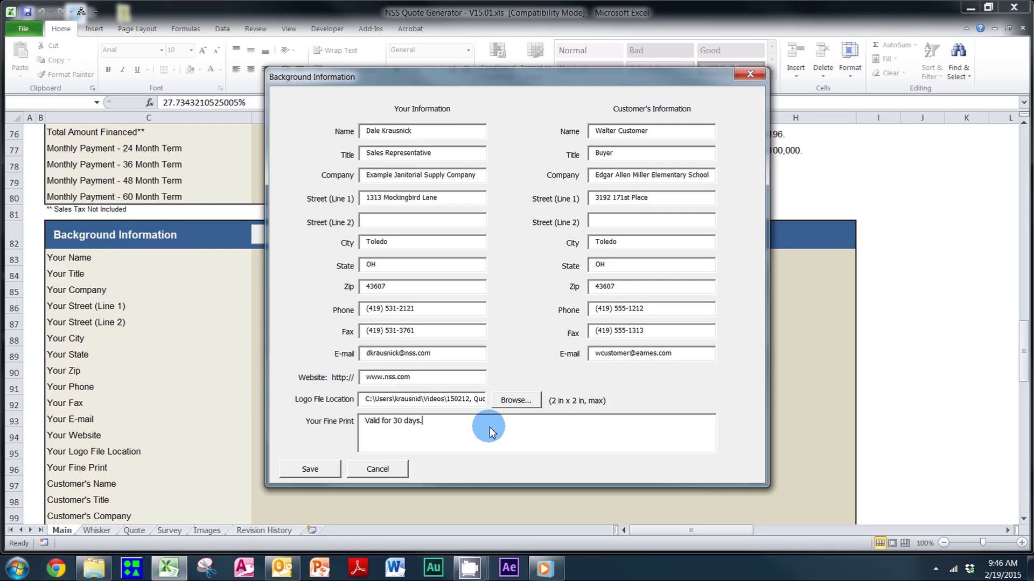
pyautogui.click(317, 471)
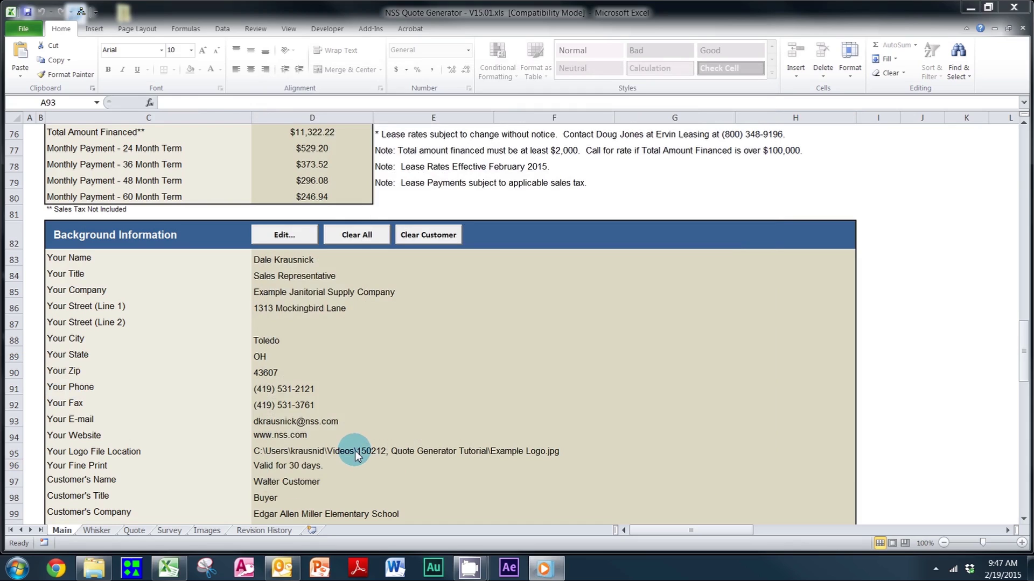
# Generate the quote as a new workbook with the existing Quote Generation options and dismiss the completion message
pyautogui.scroll(-5, 357, 455)
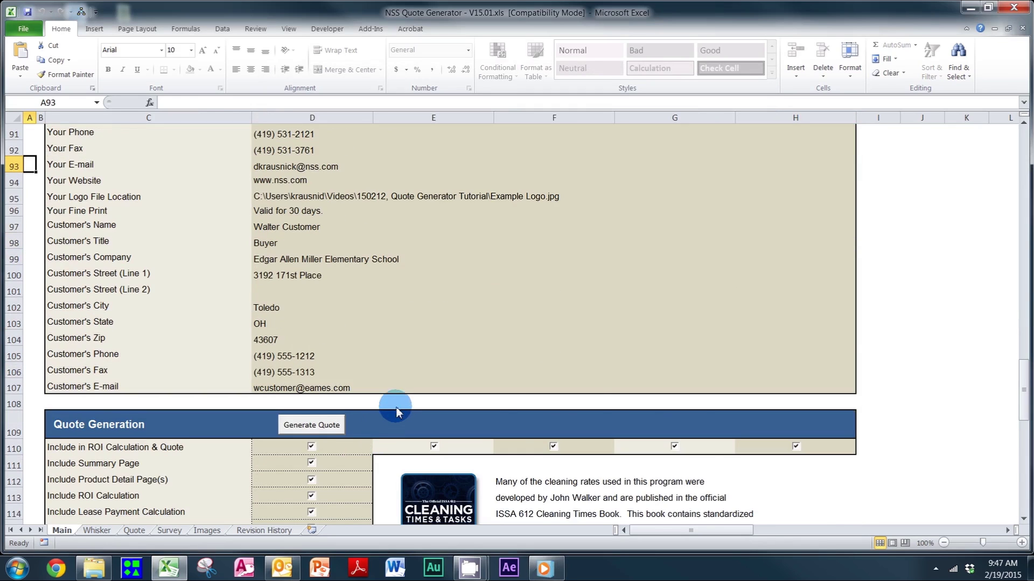
pyautogui.scroll(-3, 397, 408)
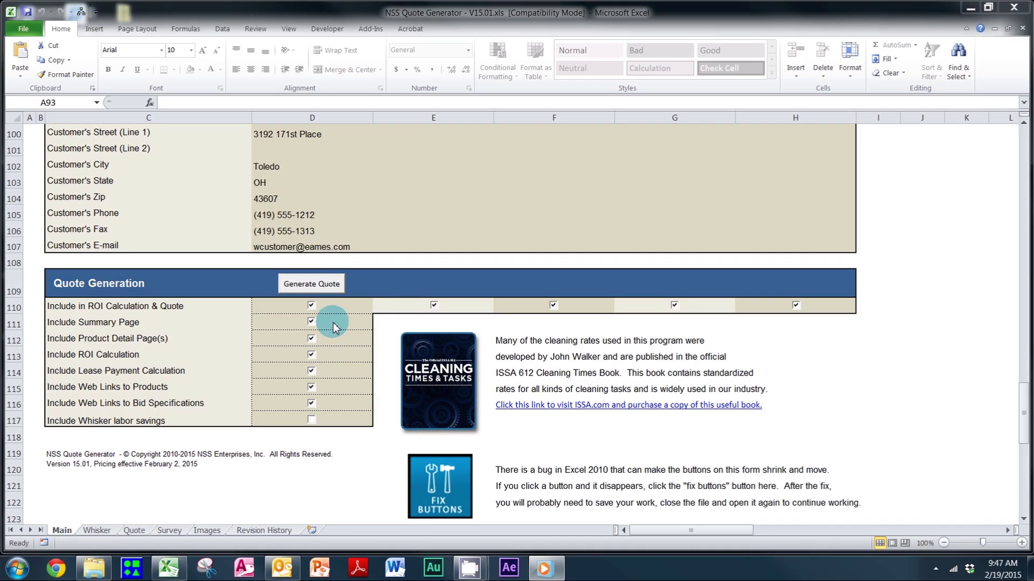
pyautogui.click(325, 288)
pyautogui.click(321, 289)
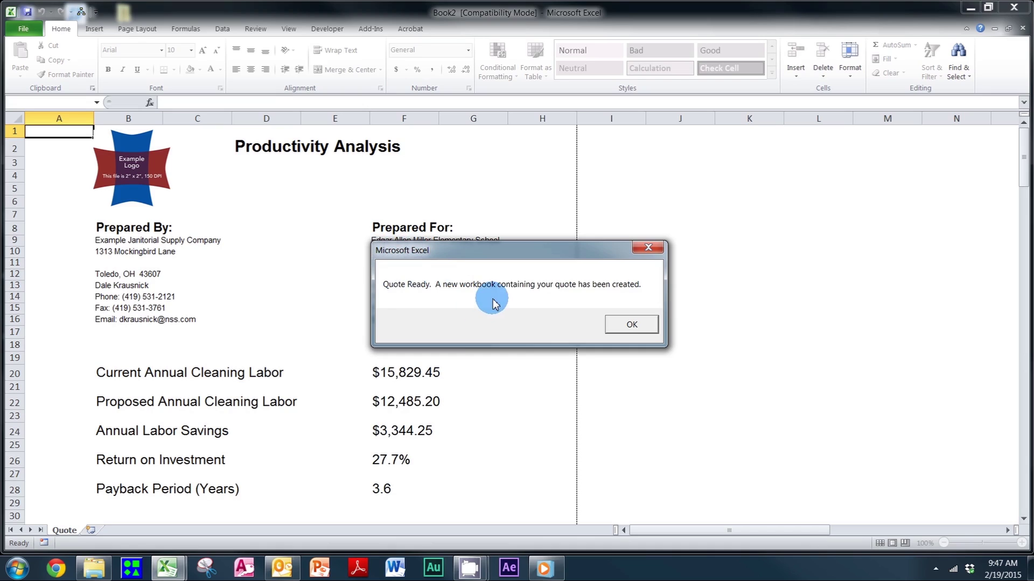
pyautogui.click(632, 325)
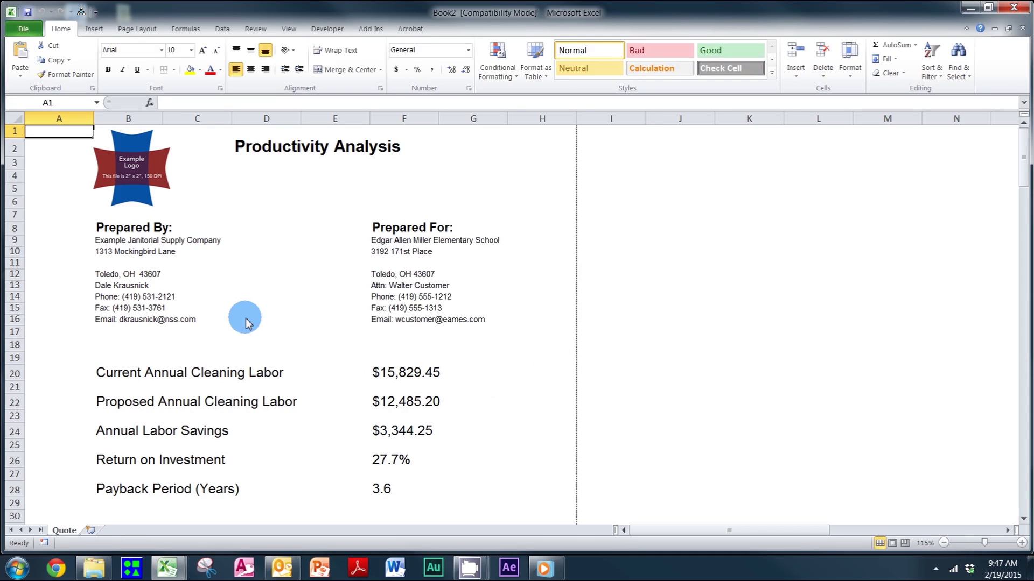
# Save the generated quote workbook to the Desktop as "test quote" in Excel 97-2003 format
pyautogui.click(24, 29)
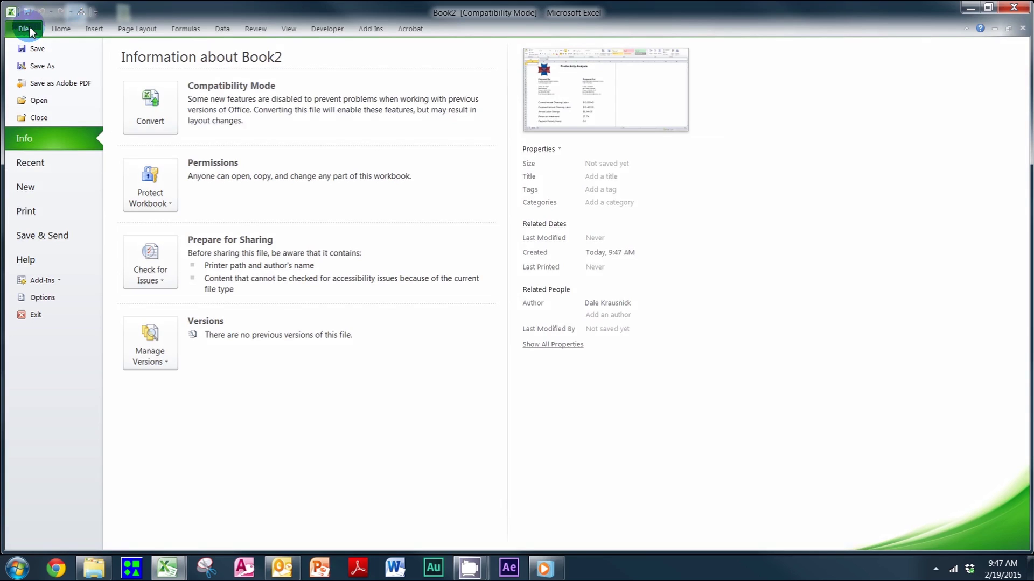
pyautogui.moveTo(336, 14); pyautogui.dragTo(349, 15)
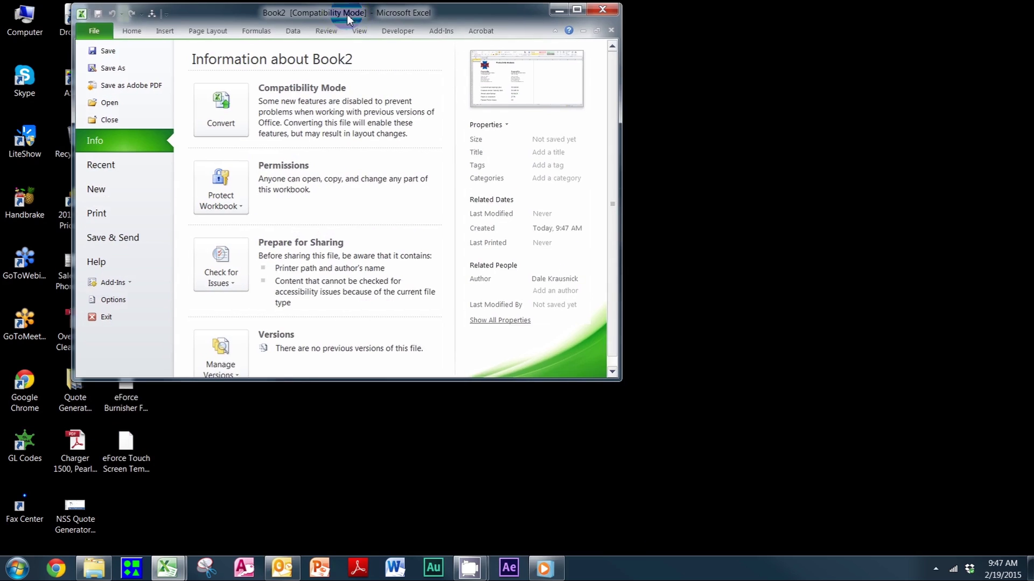
pyautogui.doubleClick(349, 15)
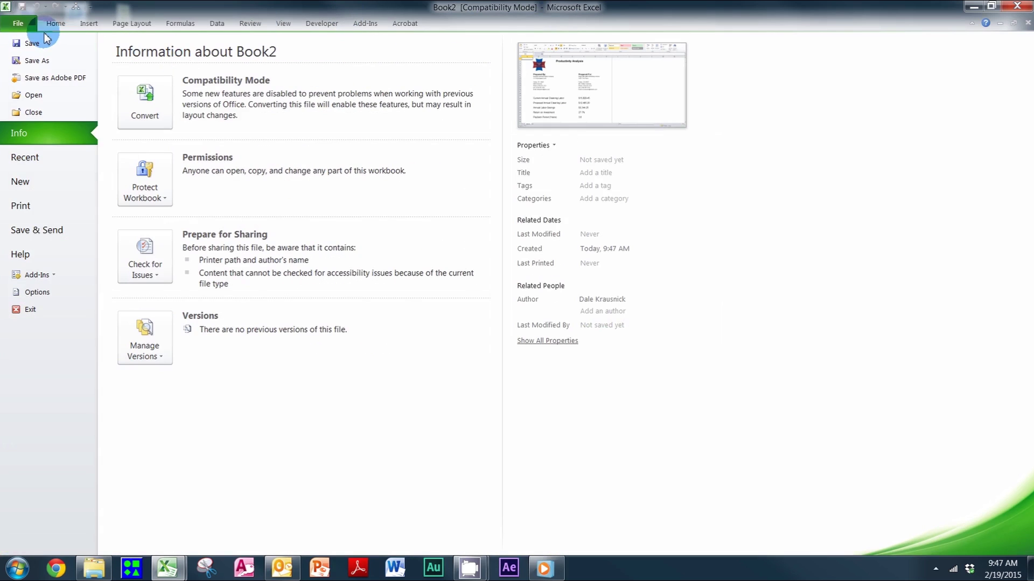
pyautogui.click(42, 67)
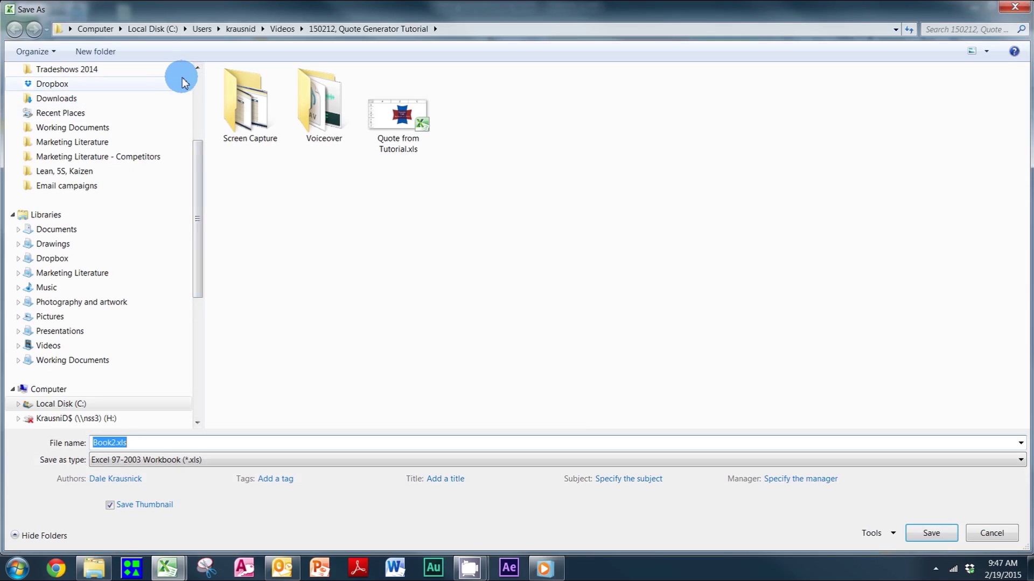
pyautogui.click(81, 117)
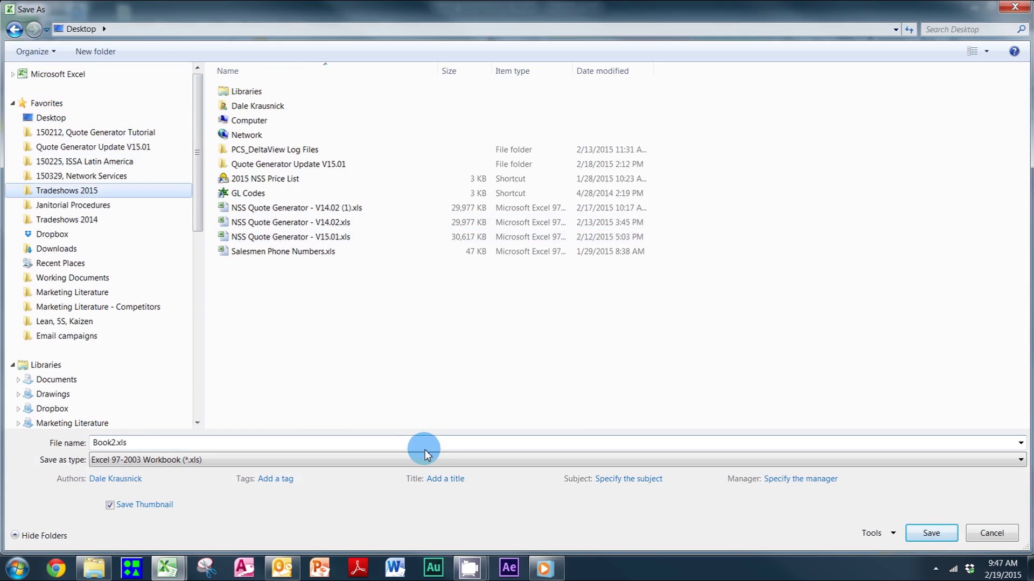
pyautogui.click(165, 440)
pyautogui.write('test quote')
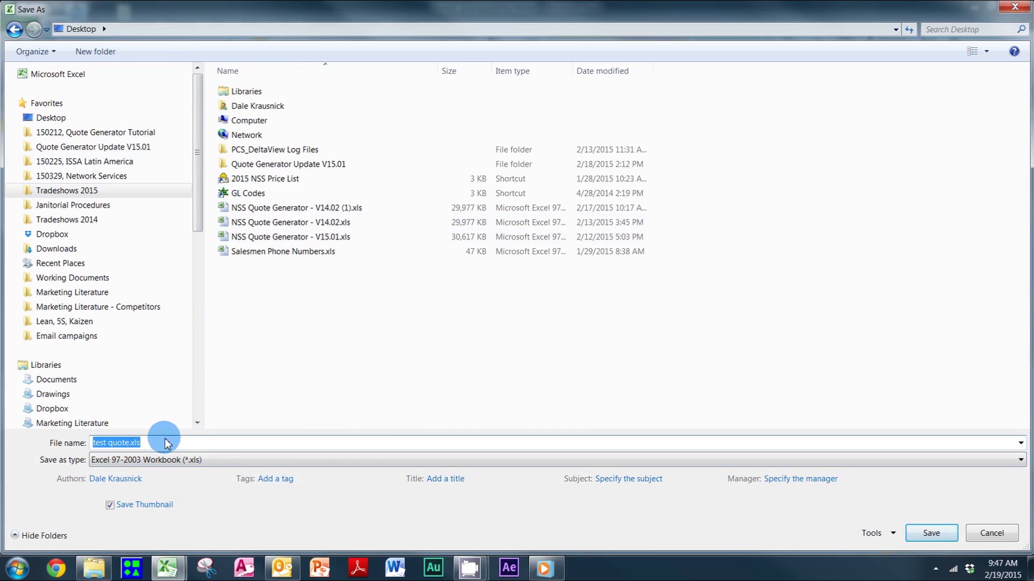
pyautogui.press('Return')
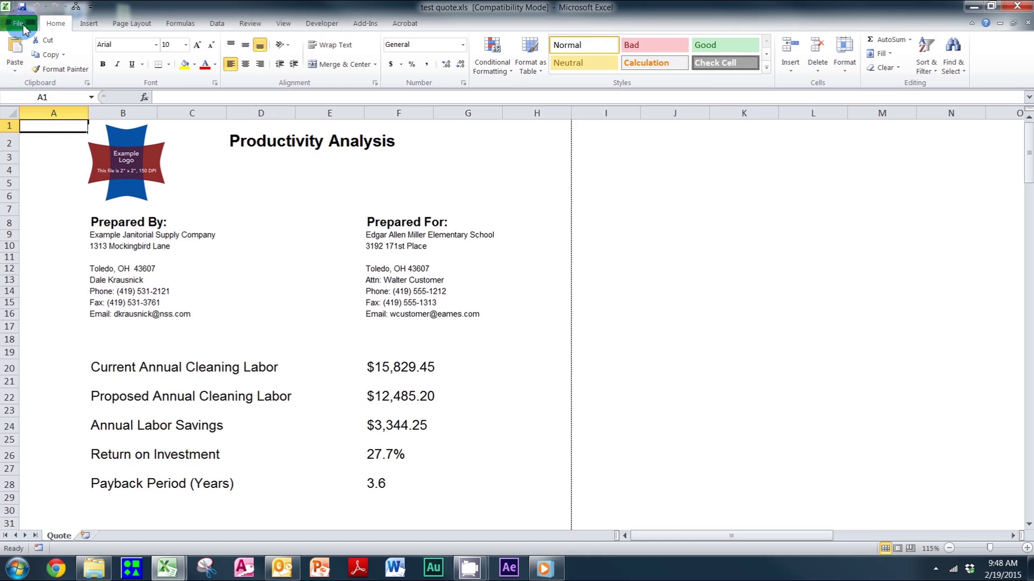
# Review the quote's print preview from the Productivity Analysis page through the Quotation page with its leasing information
pyautogui.click(23, 27)
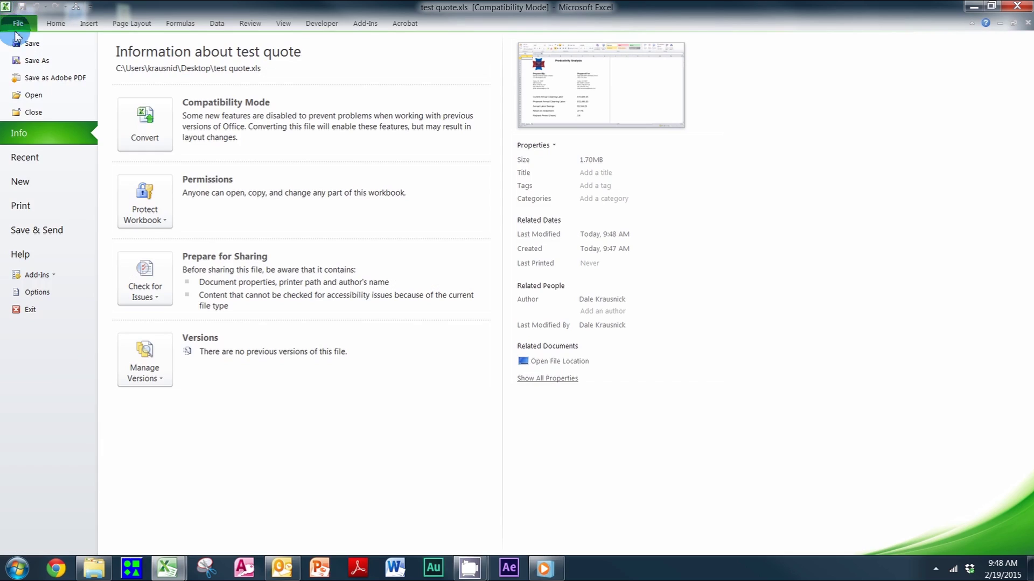
pyautogui.click(24, 205)
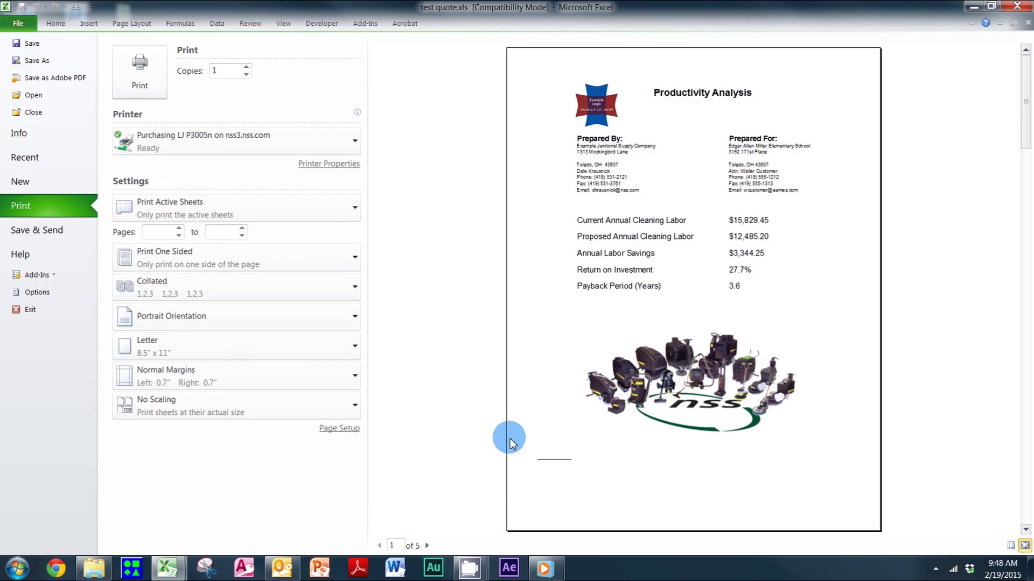
pyautogui.click(426, 546)
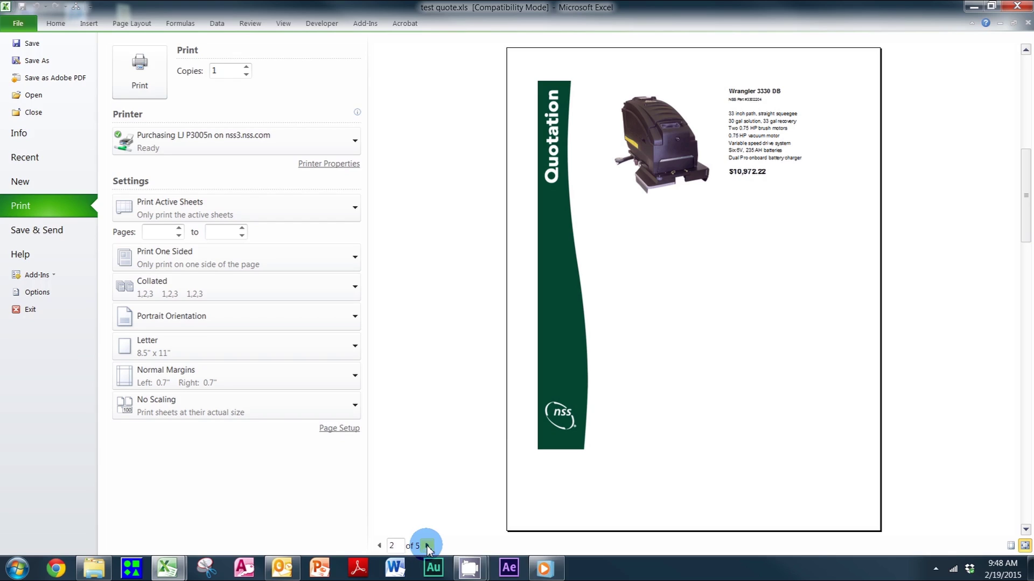
pyautogui.click(427, 547)
pyautogui.click(427, 547)
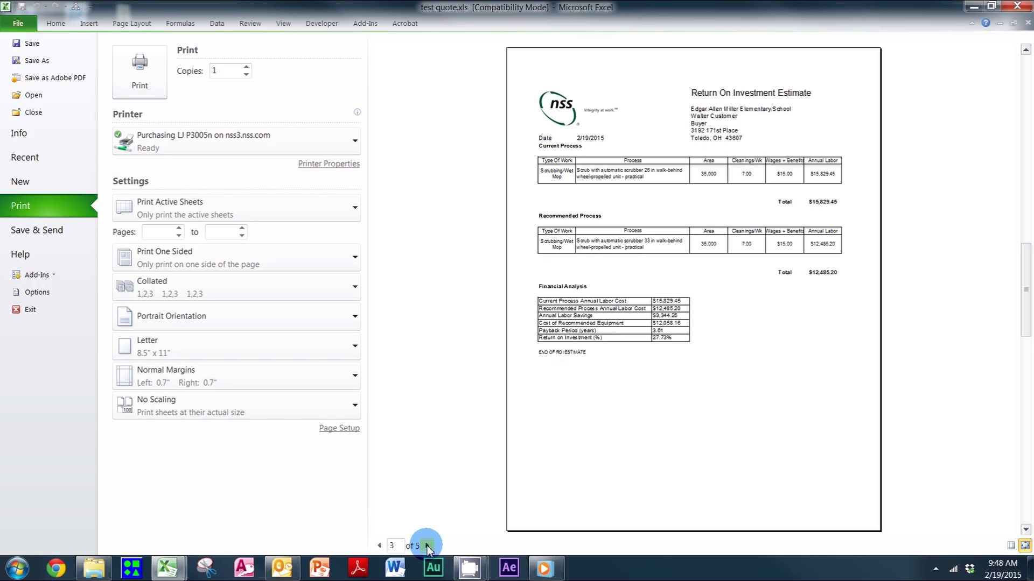
pyautogui.click(427, 547)
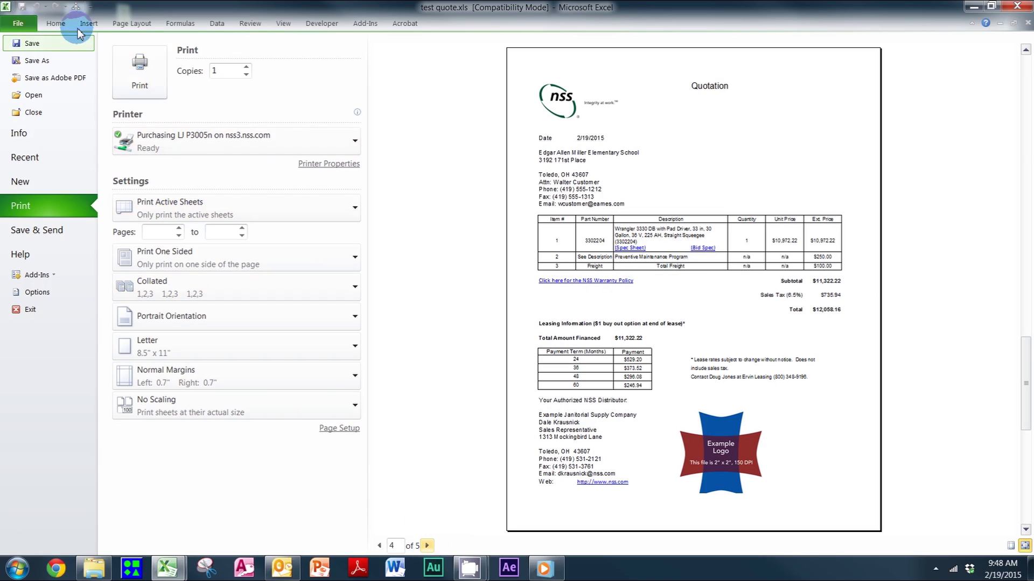
# Insert a page break at cell A166, just above the Leasing Information section of the quote
pyautogui.click(56, 23)
pyautogui.click(603, 340)
pyautogui.scroll(-13, 588, 342)
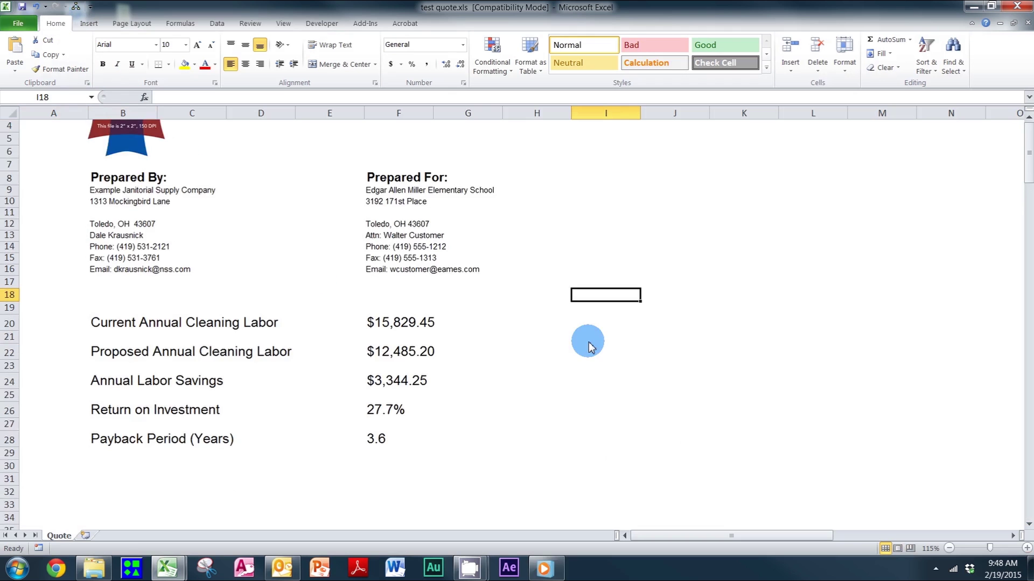
pyautogui.scroll(-20, 550, 334)
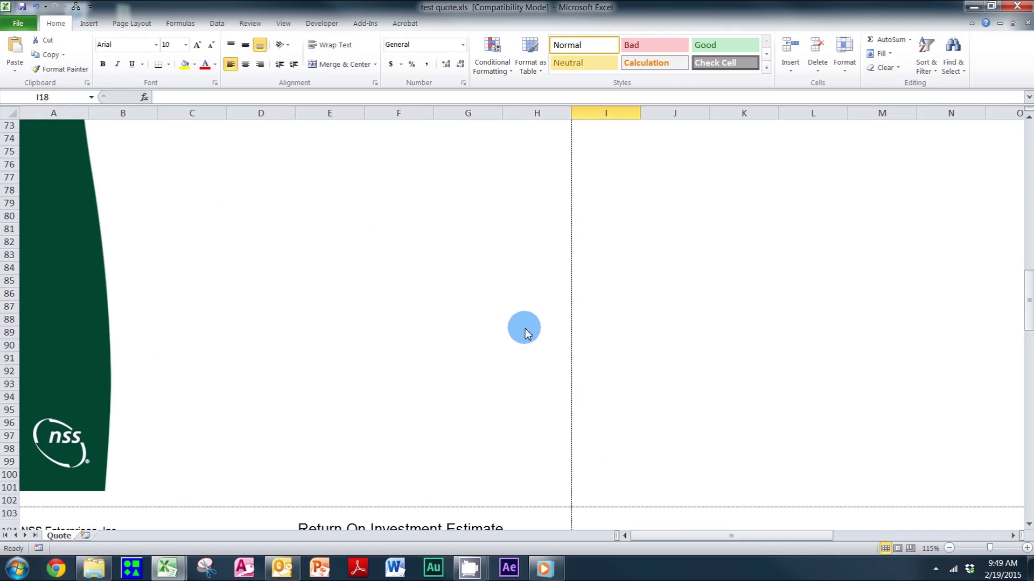
pyautogui.scroll(-7, 517, 331)
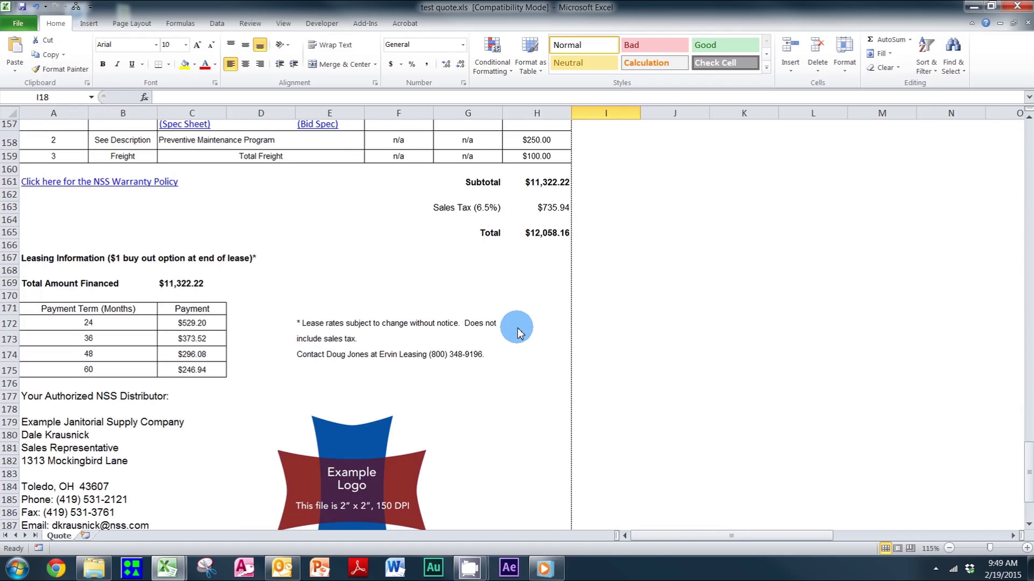
pyautogui.click(46, 248)
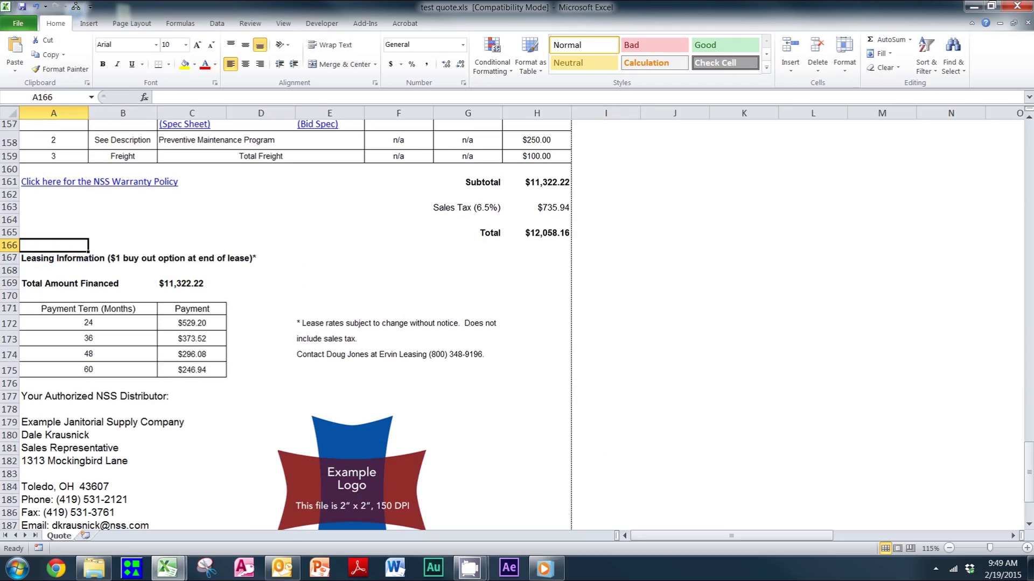
pyautogui.click(88, 25)
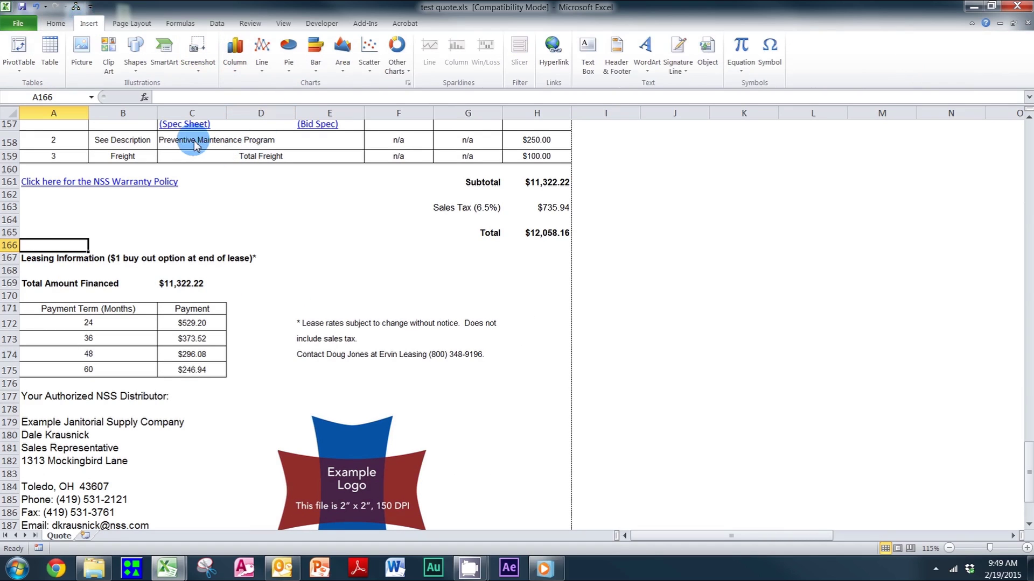
pyautogui.click(132, 23)
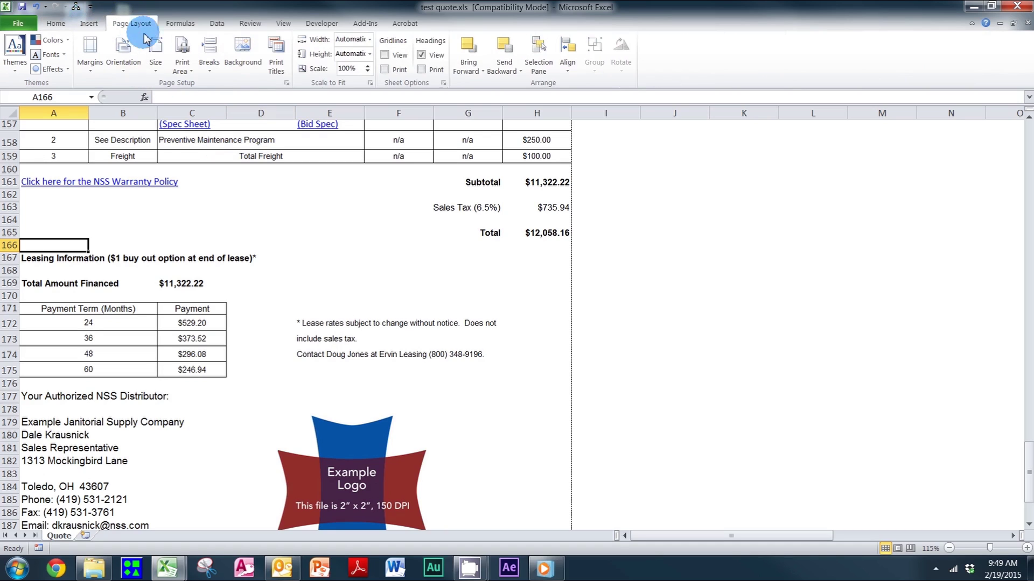
pyautogui.click(210, 53)
pyautogui.click(232, 86)
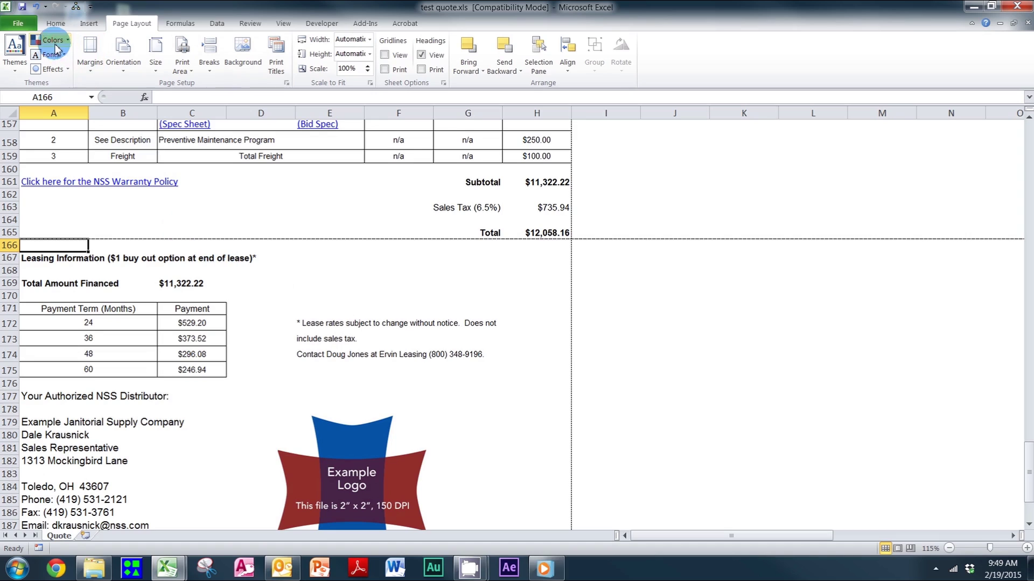
# Check in the print preview how the Quotation and Leasing Information sections are split across pages 4 and 5
pyautogui.click(56, 24)
pyautogui.click(17, 23)
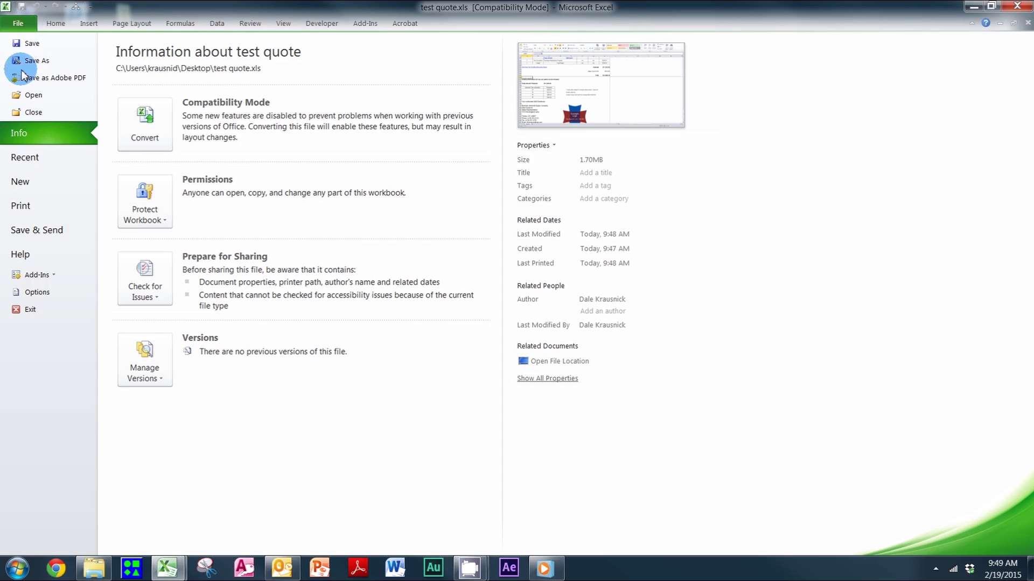
pyautogui.click(30, 206)
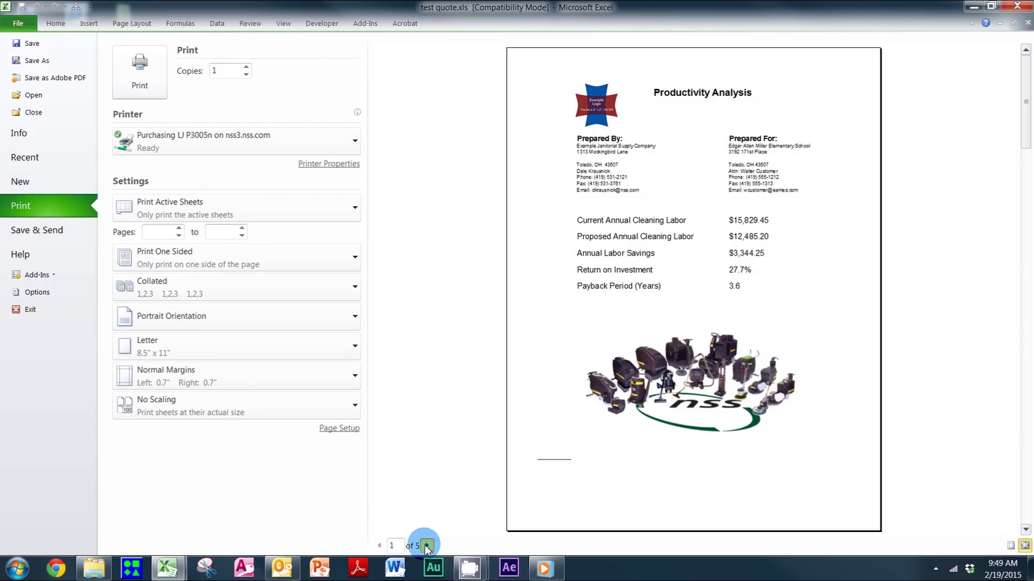
pyautogui.tripleClick(427, 546)
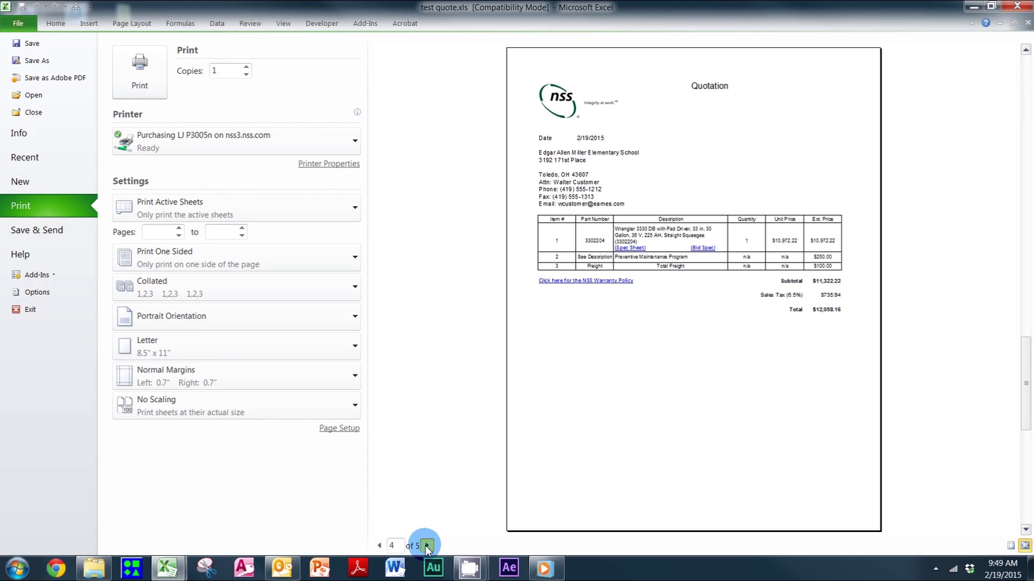
pyautogui.click(427, 546)
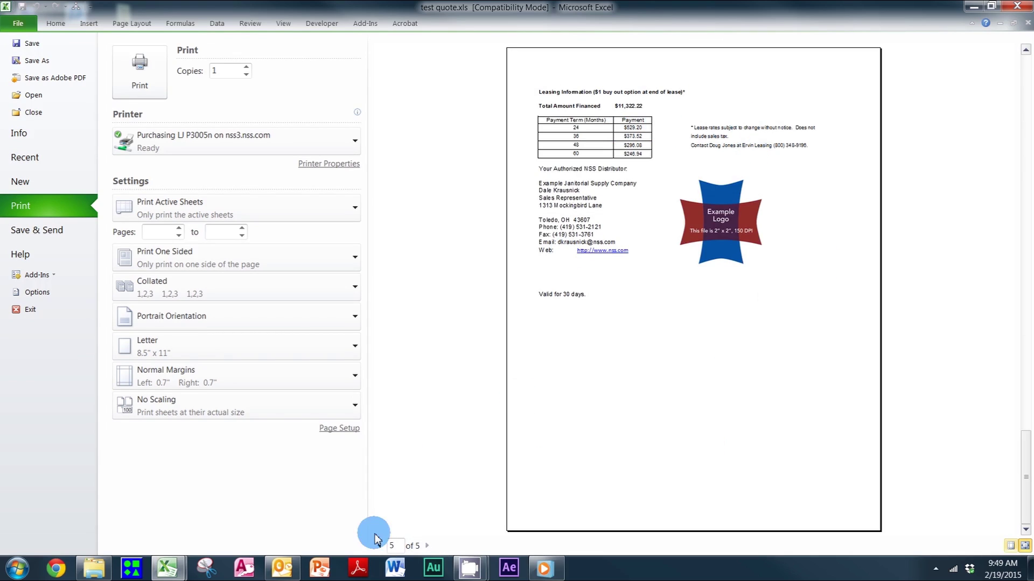
# Return to the worksheet and look over the quote from the Leasing Information section through the distributor details to the validity note
pyautogui.click(57, 25)
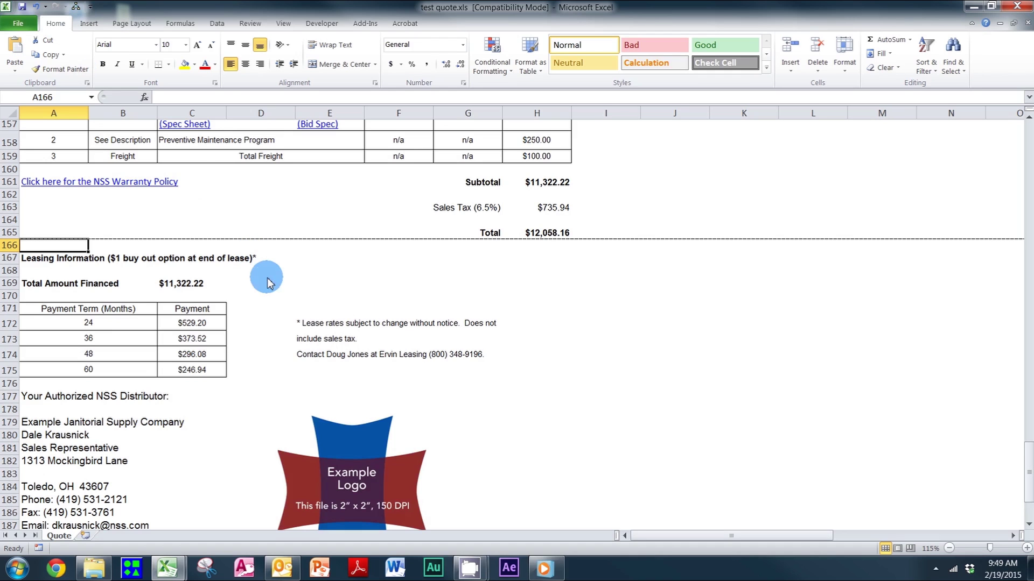
pyautogui.click(269, 308)
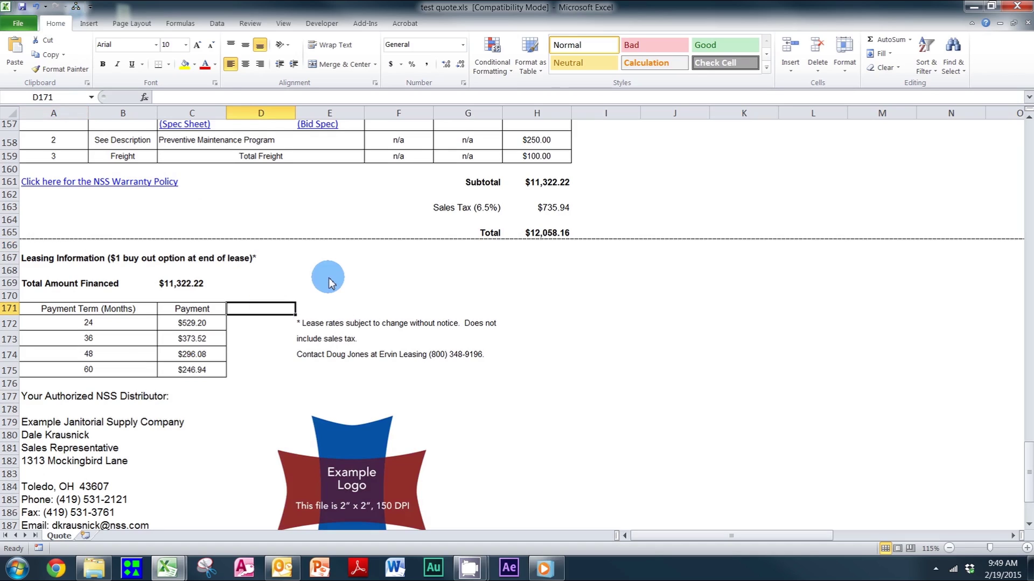
pyautogui.scroll(-2, 321, 292)
pyautogui.scroll(-1, 321, 292)
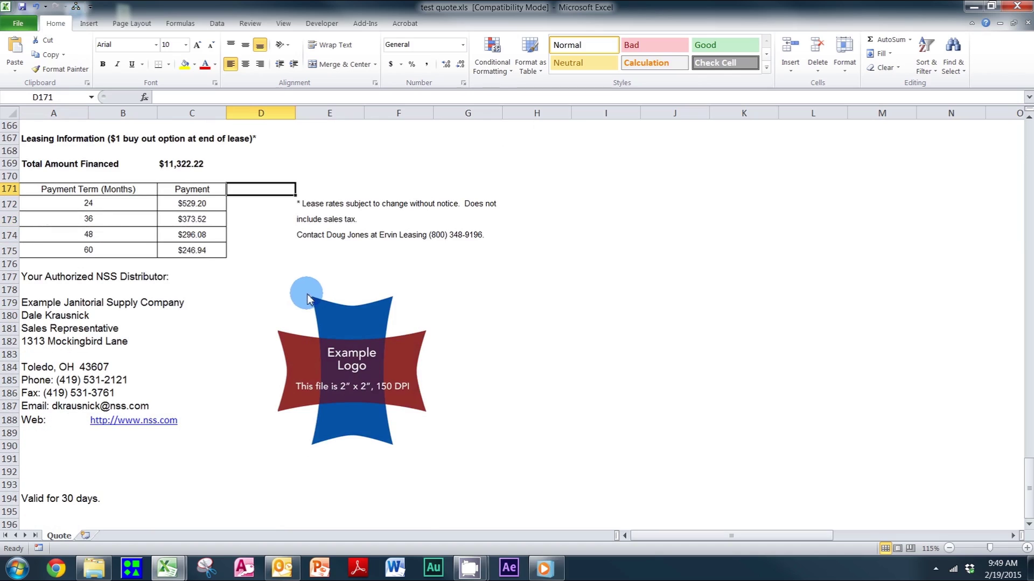
pyautogui.scroll(-2, 302, 295)
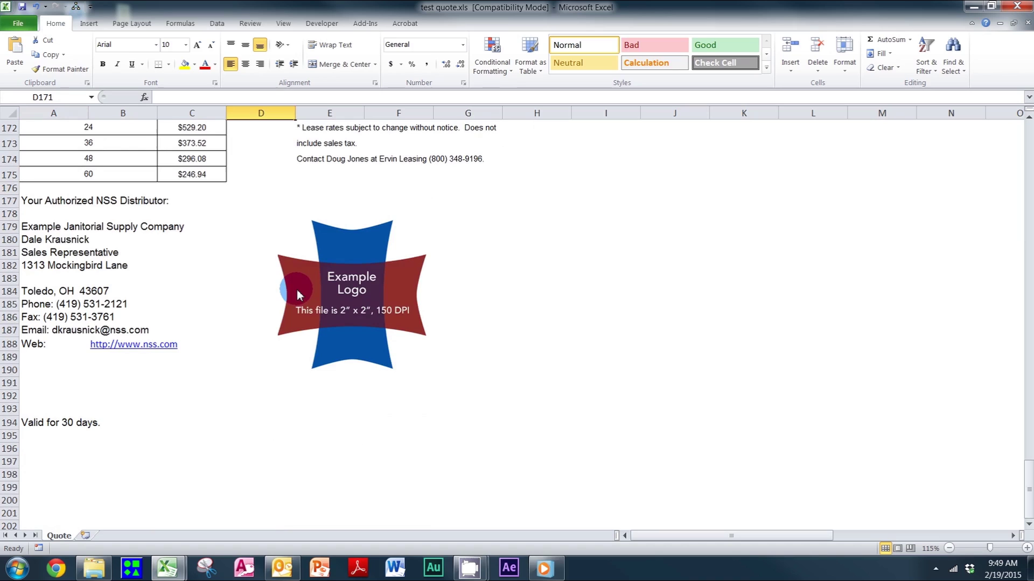
pyautogui.scroll(1, 297, 295)
pyautogui.scroll(2, 297, 295)
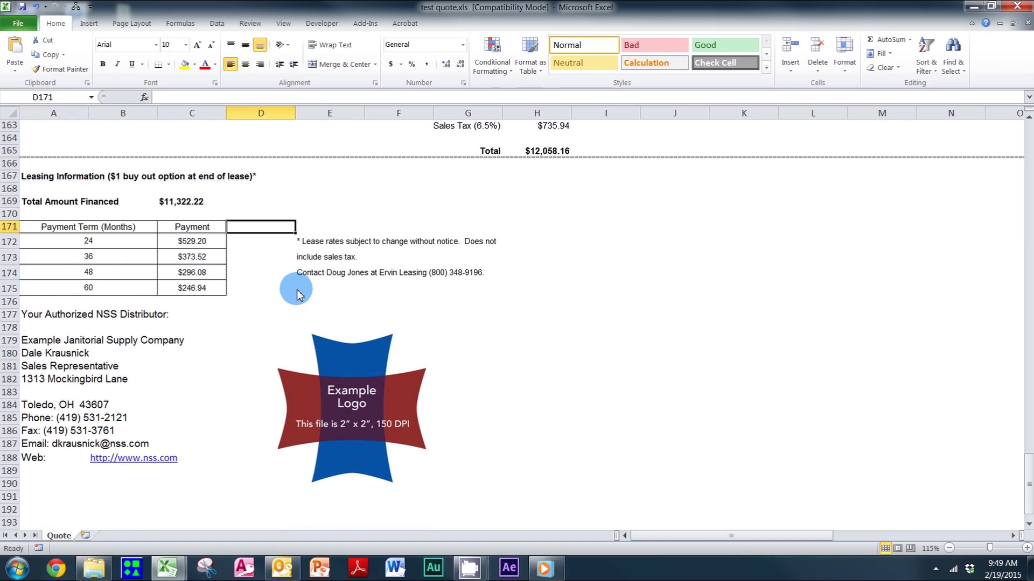
pyautogui.scroll(2, 299, 295)
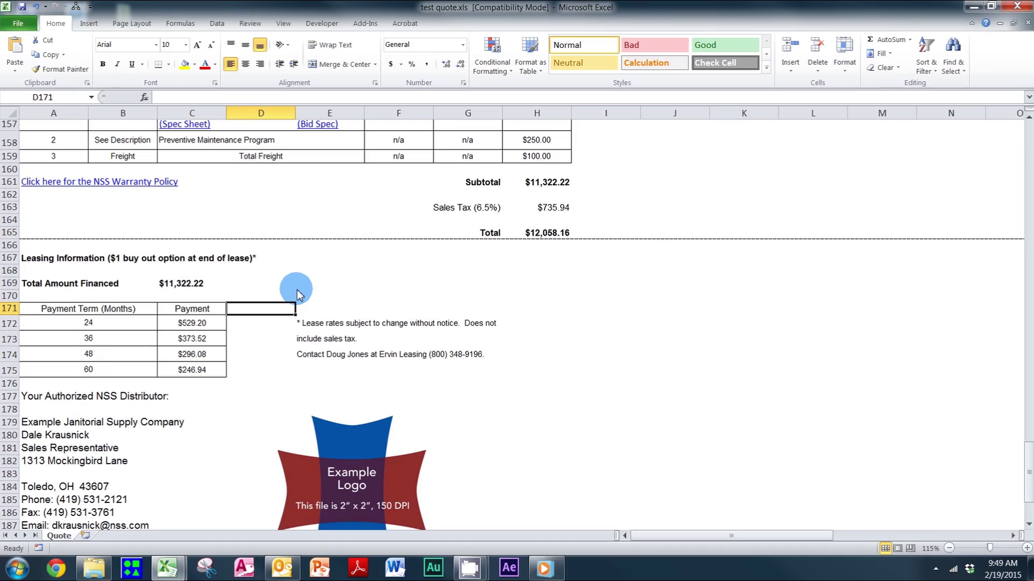